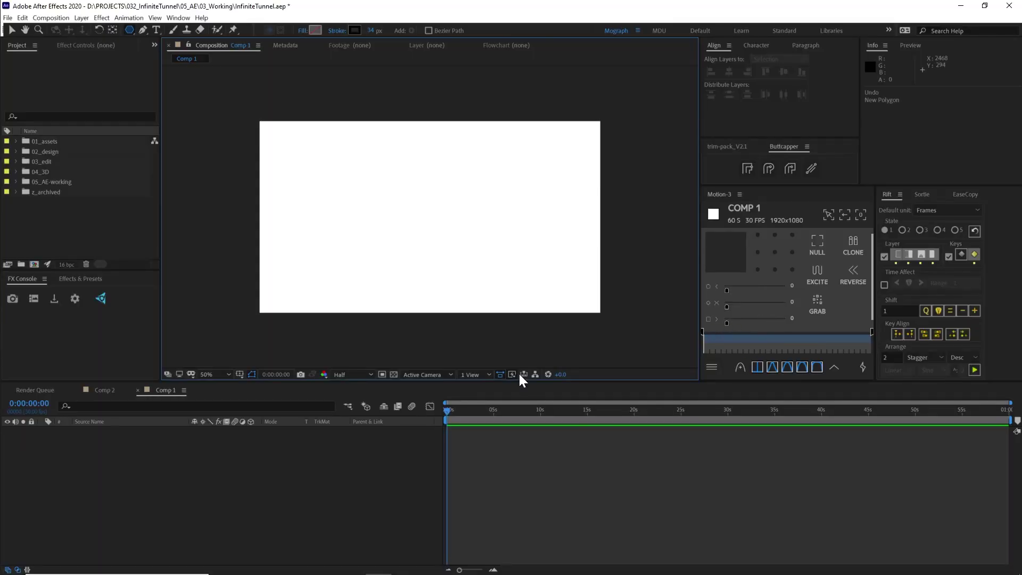
Draw a pentagon outward from the centre of Comp 1 with the Polygon Tool.
left_click(127, 28)
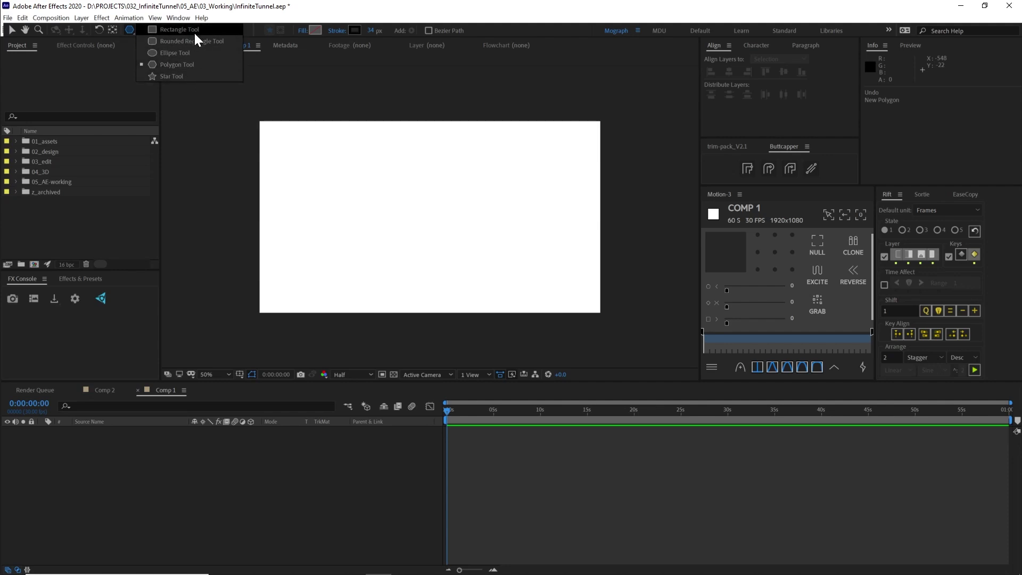
left_click(194, 64)
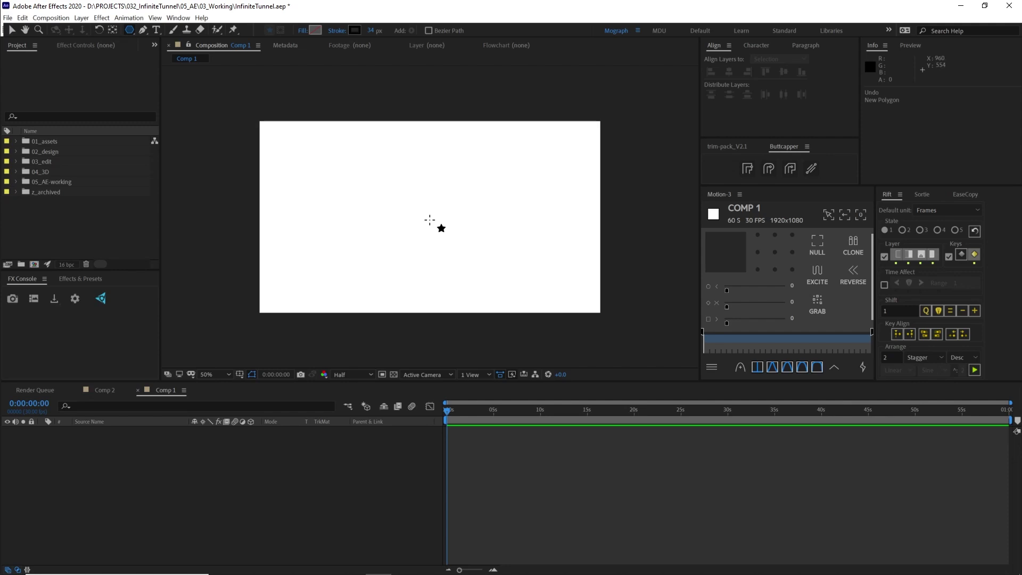
left_click_drag(429, 220, 461, 263)
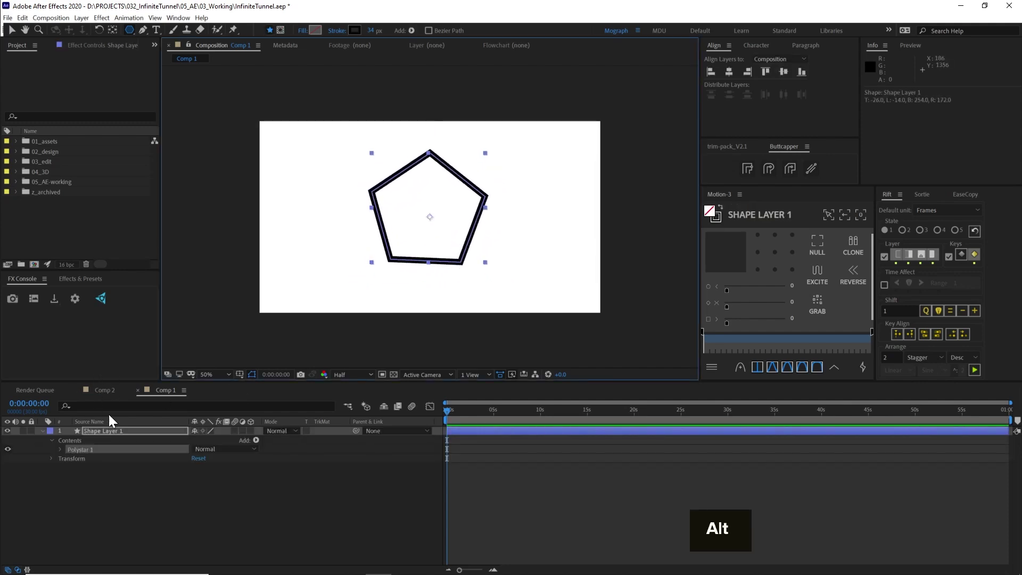
Expand Polystar 1 and set the Polystar Path rotation to 0.
left_click(60, 449)
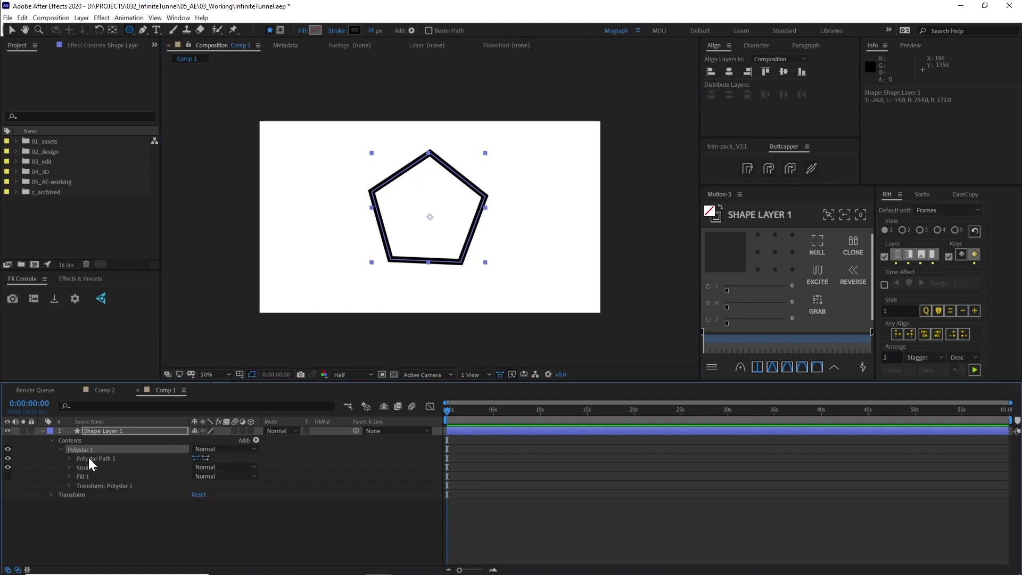
key("ctrl")
key("ctrl+grave")
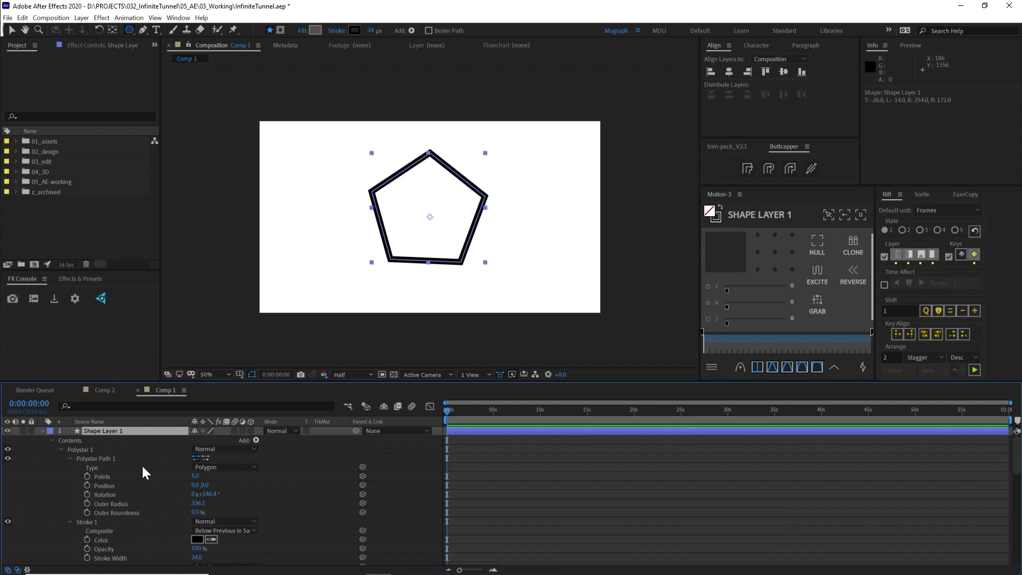
type("0")
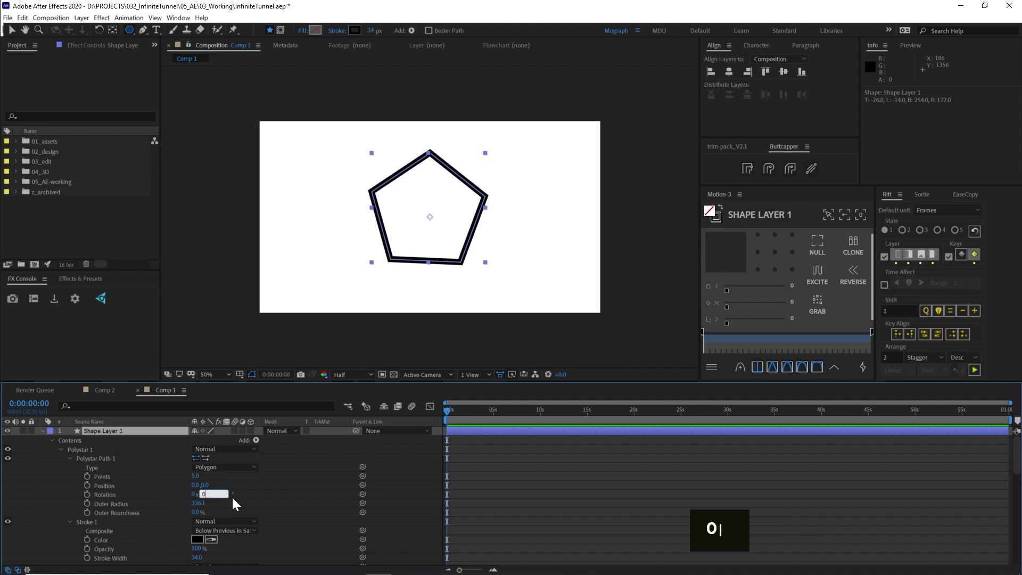
key("Return")
Set the Transform: Polystar 1 position to 0,0 and return to the Selection tool.
scroll(144, 476, "down", 4)
scroll(157, 486, "down", 5)
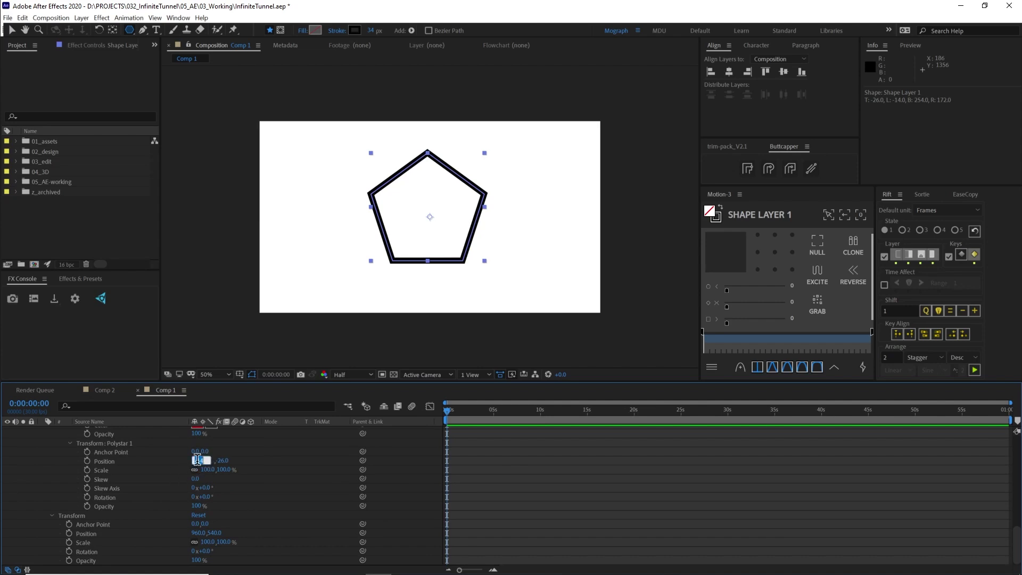
type("0")
key("Tab")
type("0")
key("Return")
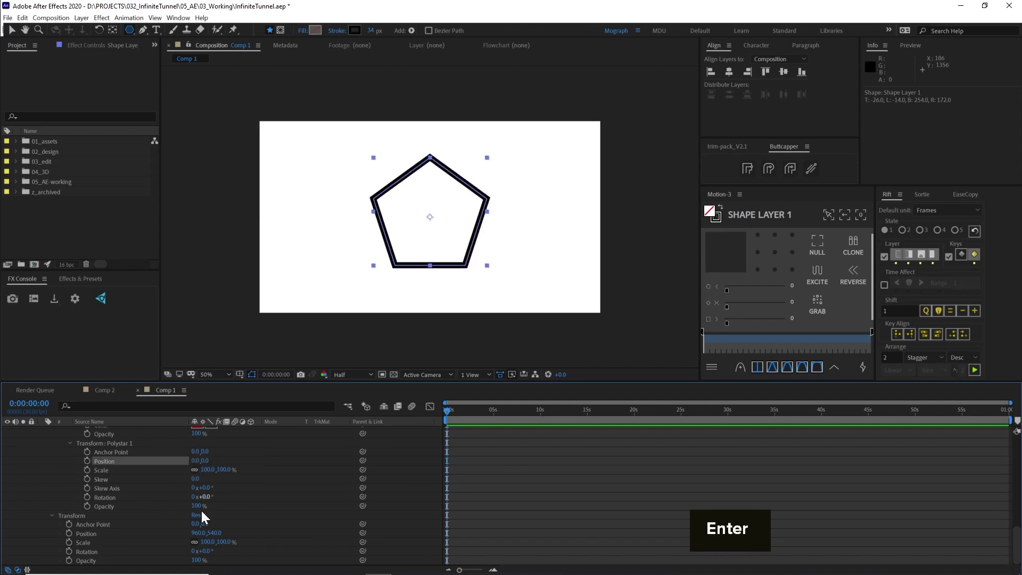
left_click(98, 533)
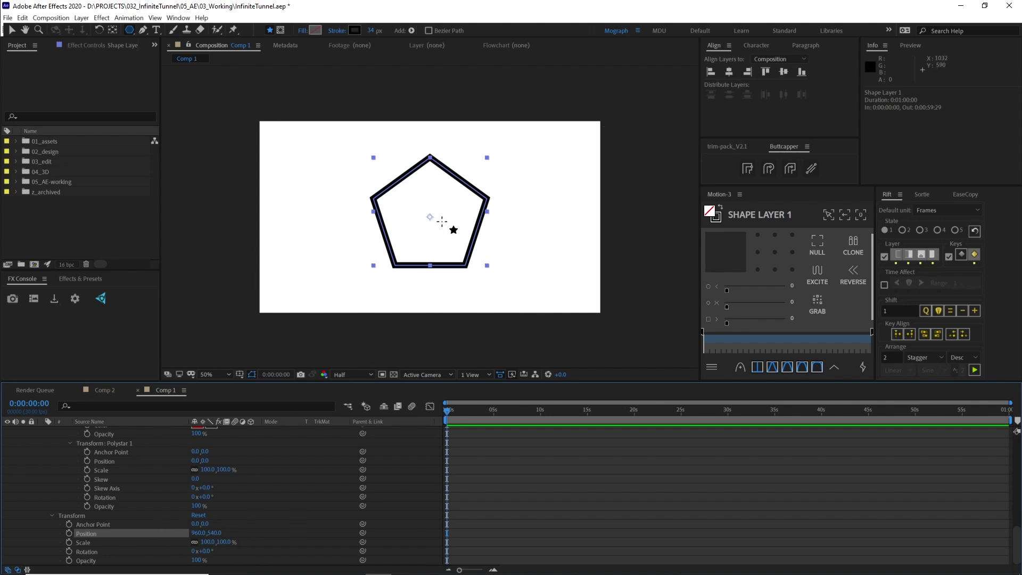
key("v")
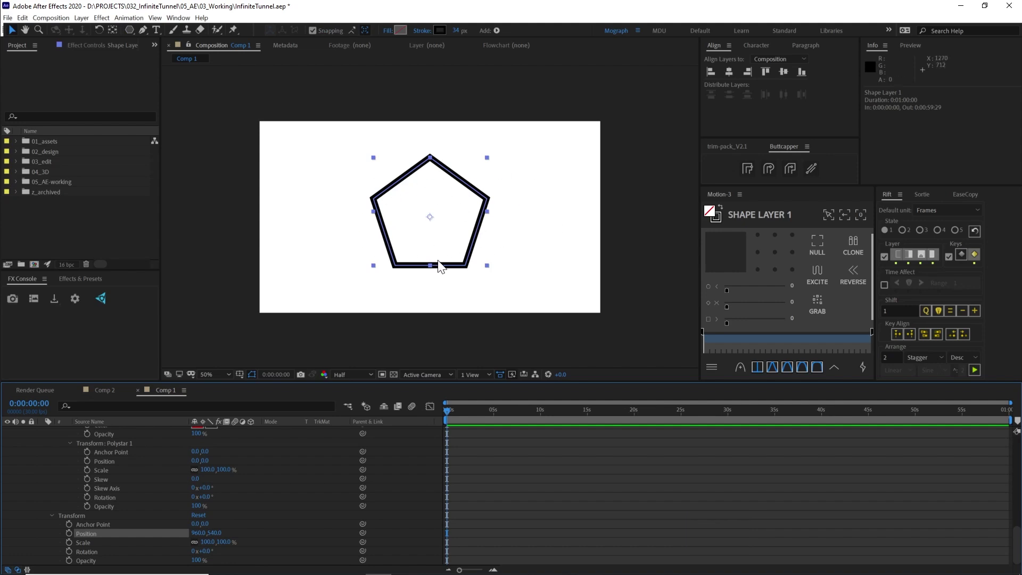
scroll(143, 505, "up", 8)
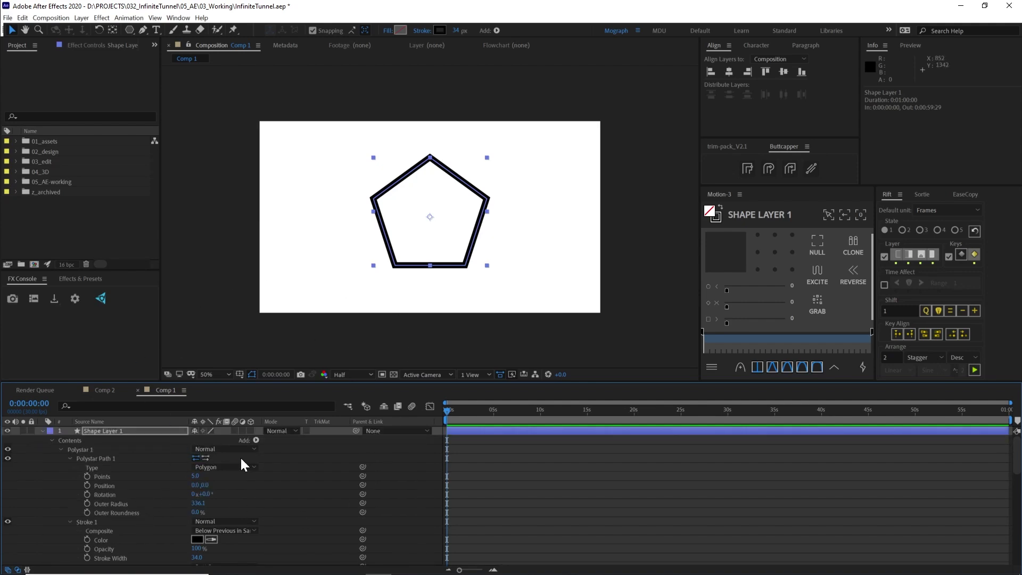
Collapse Polystar 1 and add a Repeater to Shape Layer 1's Contents.
key("ctrl+shift+a")
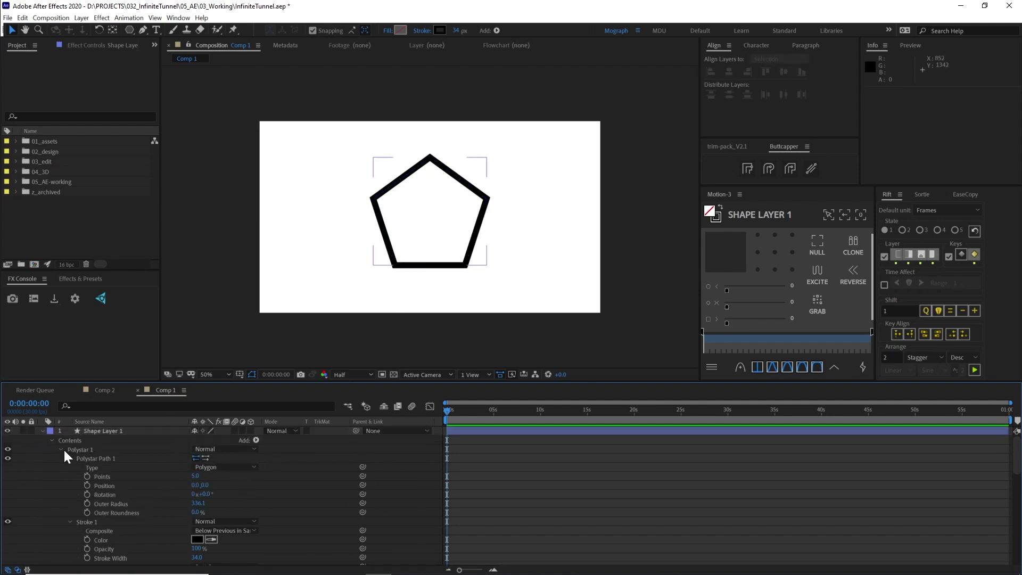
left_click(61, 449)
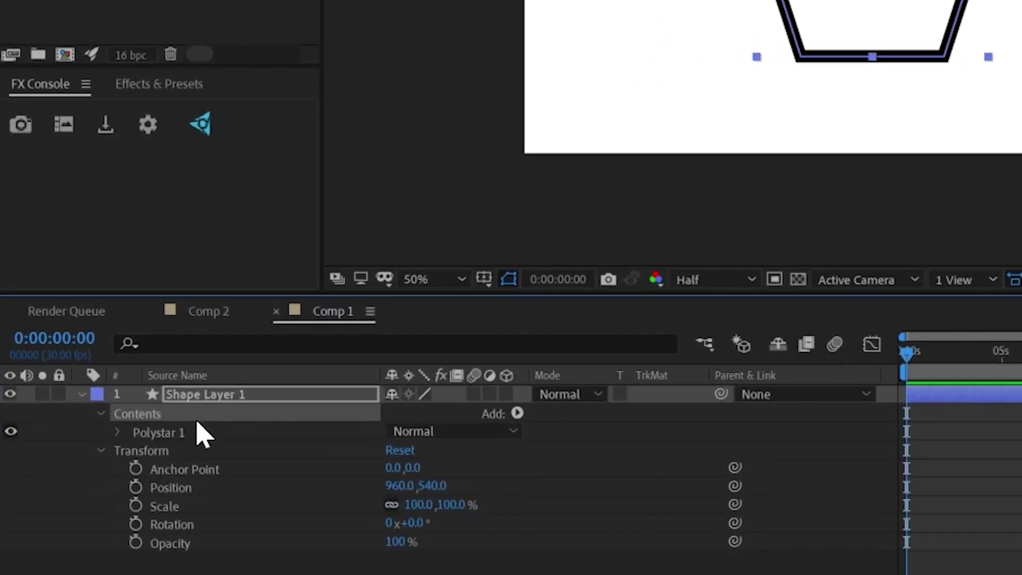
left_click(156, 442)
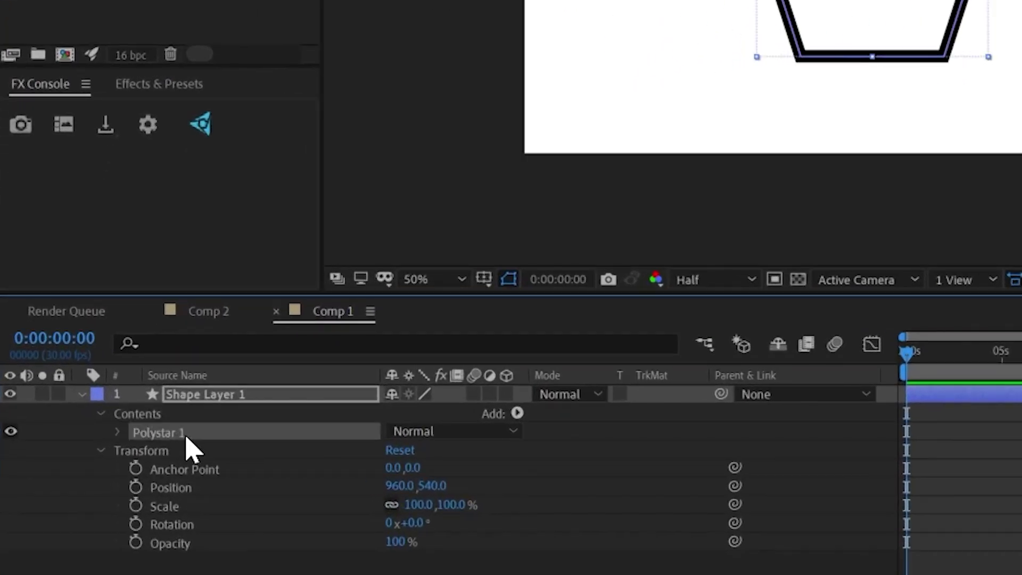
left_click(154, 415)
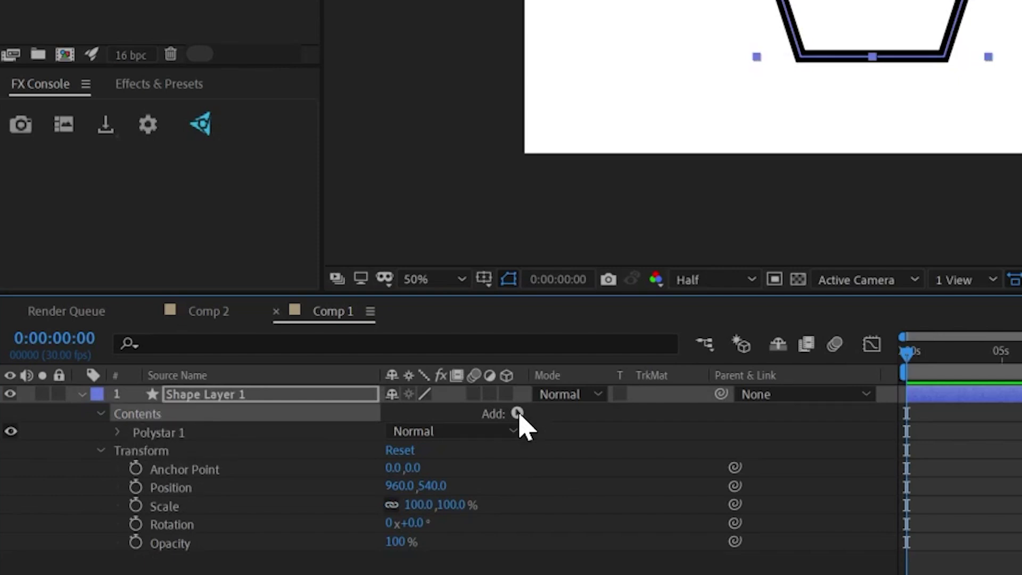
left_click(517, 413)
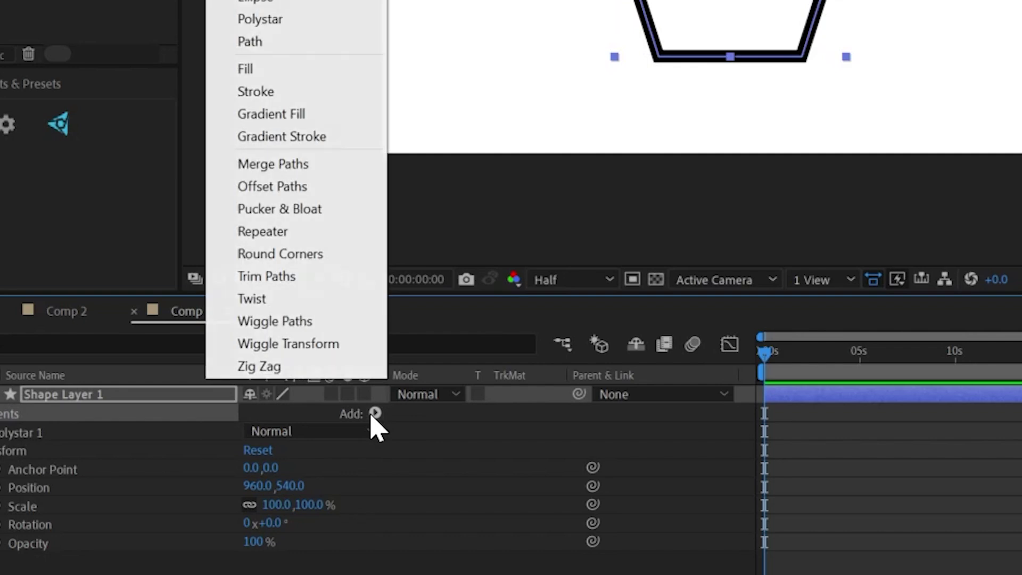
left_click(301, 231)
left_click(8, 413)
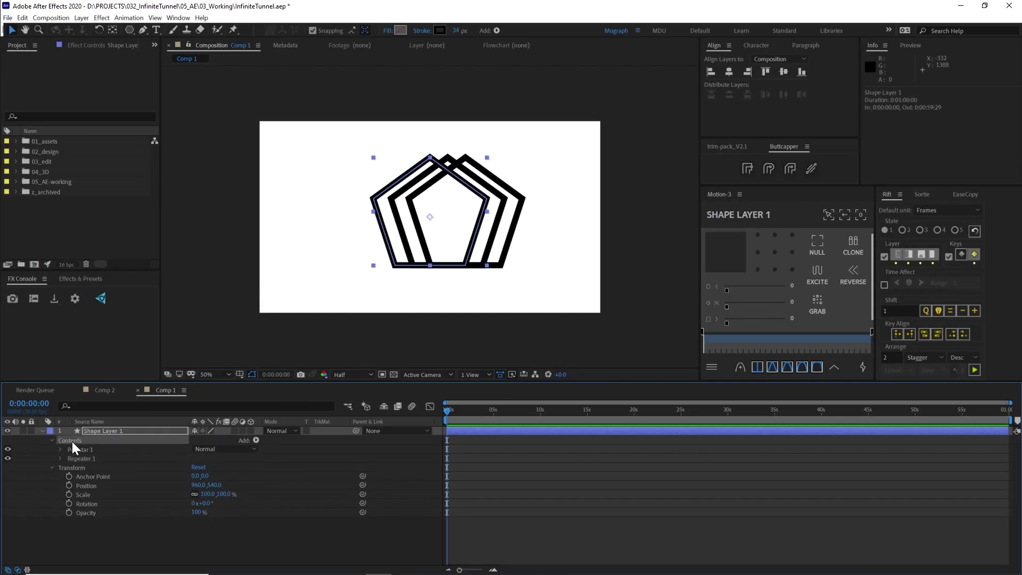
left_click(79, 459)
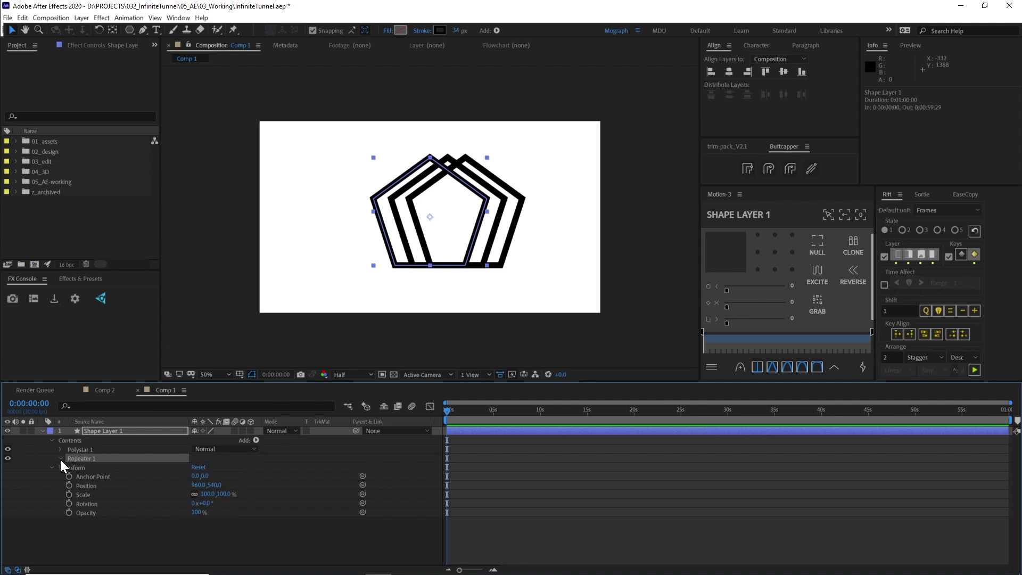
Raise the Repeater 1 copies to 70.
left_click(60, 458)
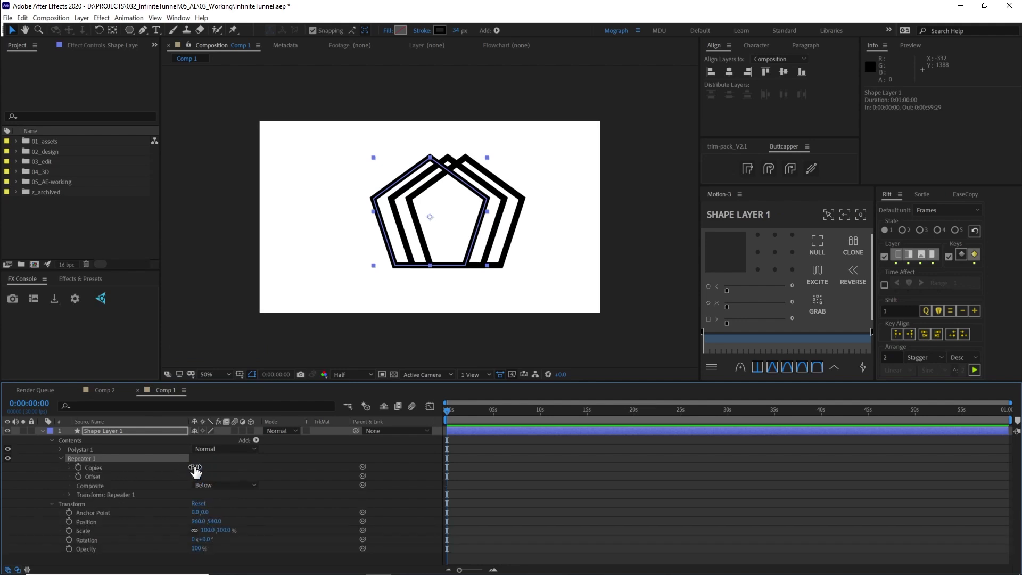
left_click_drag(196, 467, 200, 467)
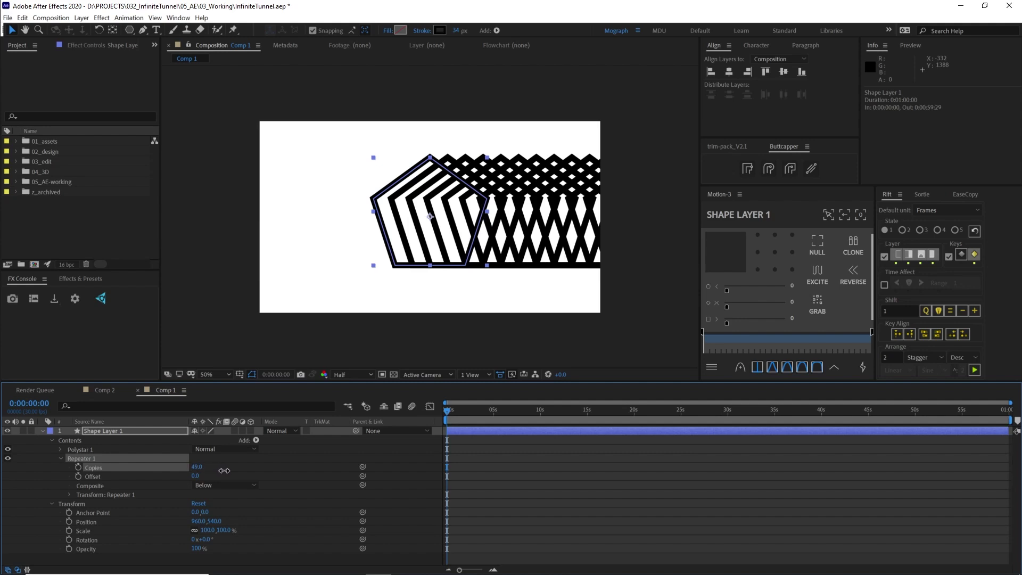
left_click_drag(232, 469, 201, 483)
key("ctrl+z")
Set the Repeater 1 transform scale to 78% and position to 0,0.
left_click(70, 494)
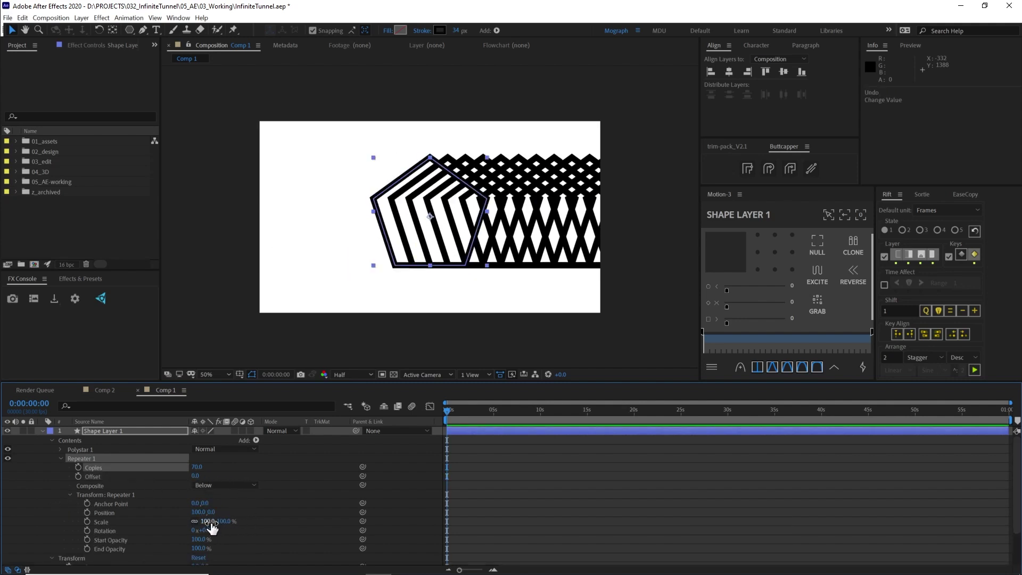
left_click_drag(211, 526, 184, 512)
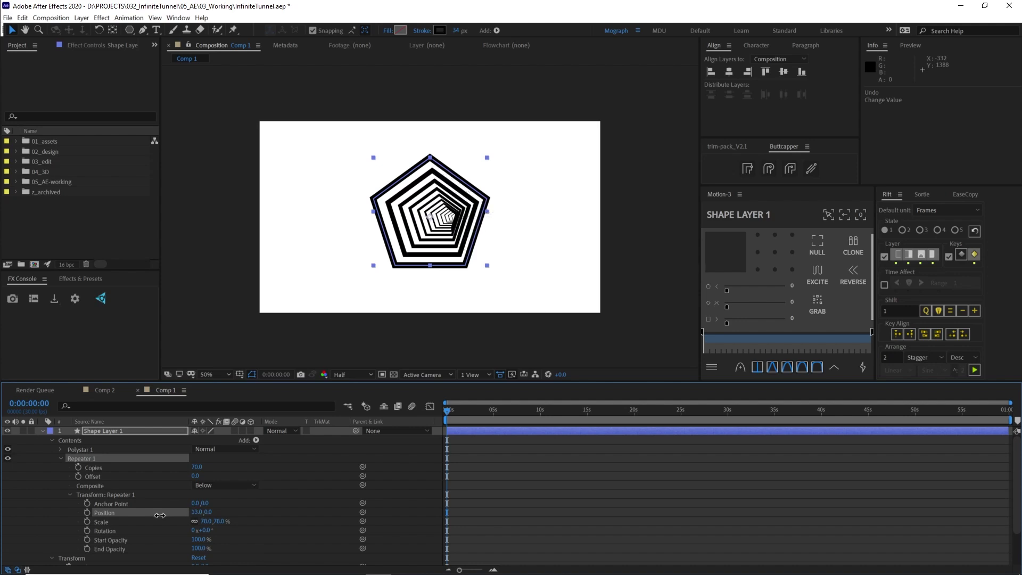
type("0")
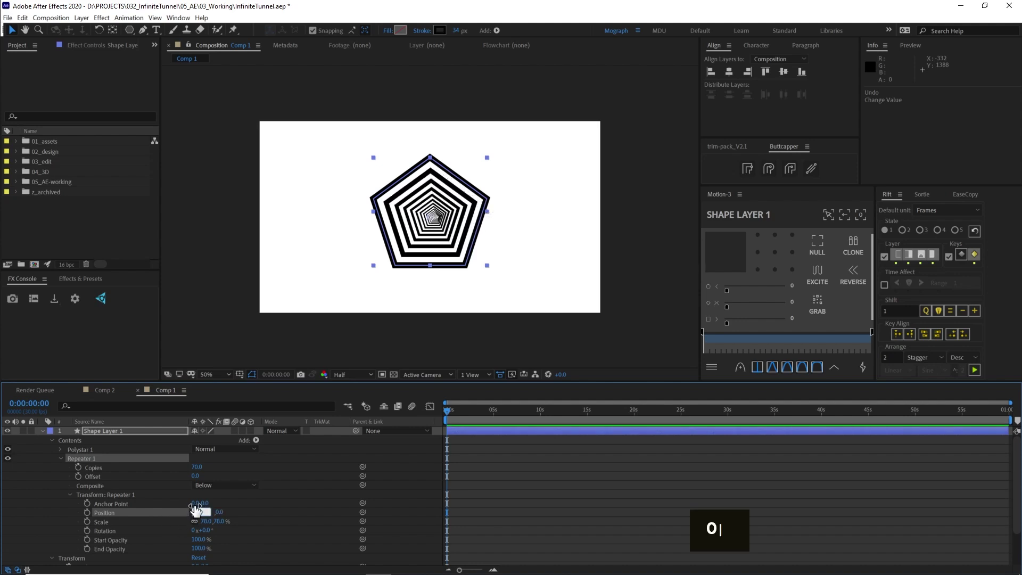
key("Return")
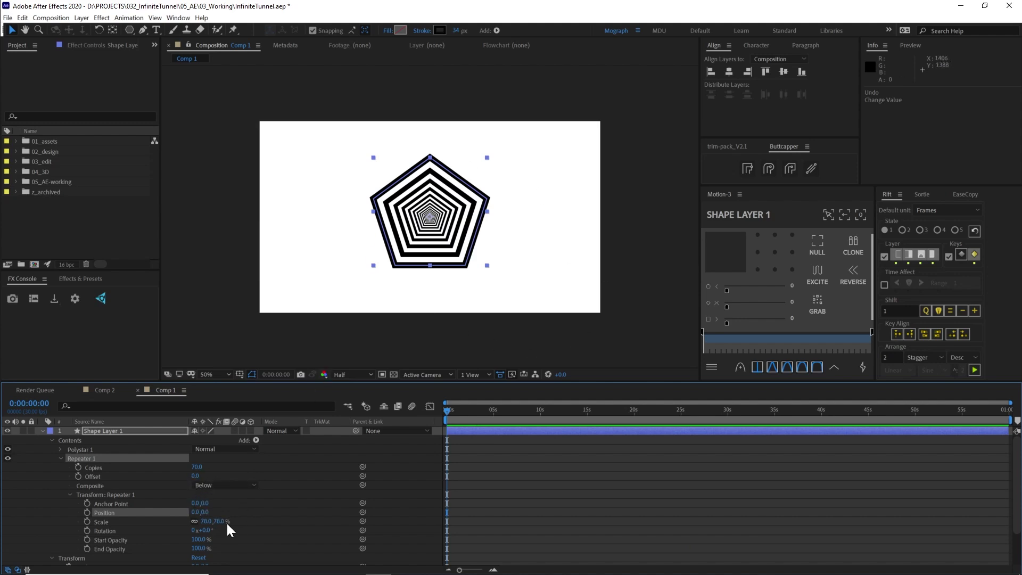
Fine-tune the repeater scale down to 61.1% and the Offset to -2.5.
left_click(521, 490)
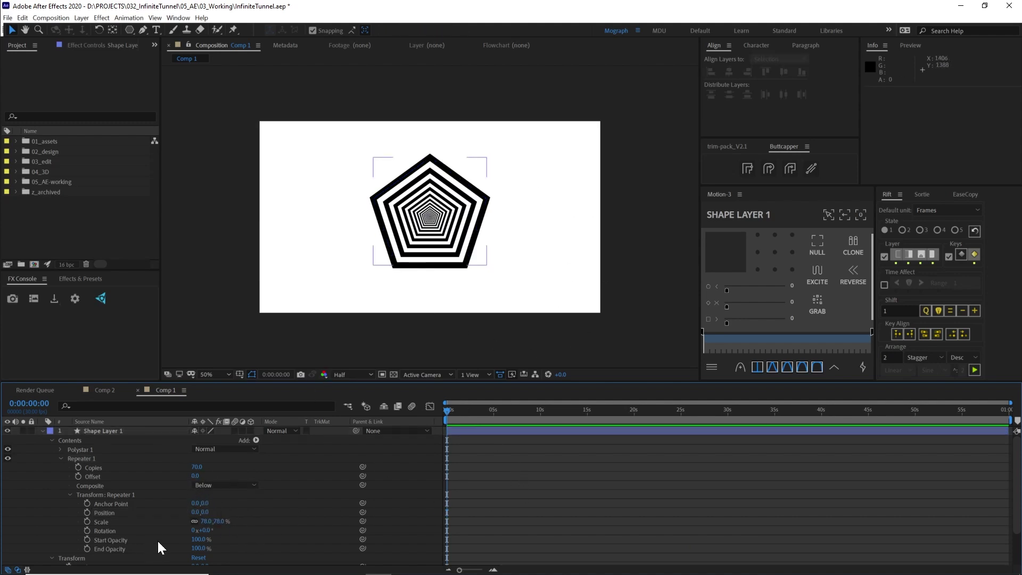
mouse_move(205, 521)
left_mouse_down()
mouse_move(134, 532)
mouse_move(208, 523)
mouse_move(208, 511)
left_mouse_up()
left_click(263, 468)
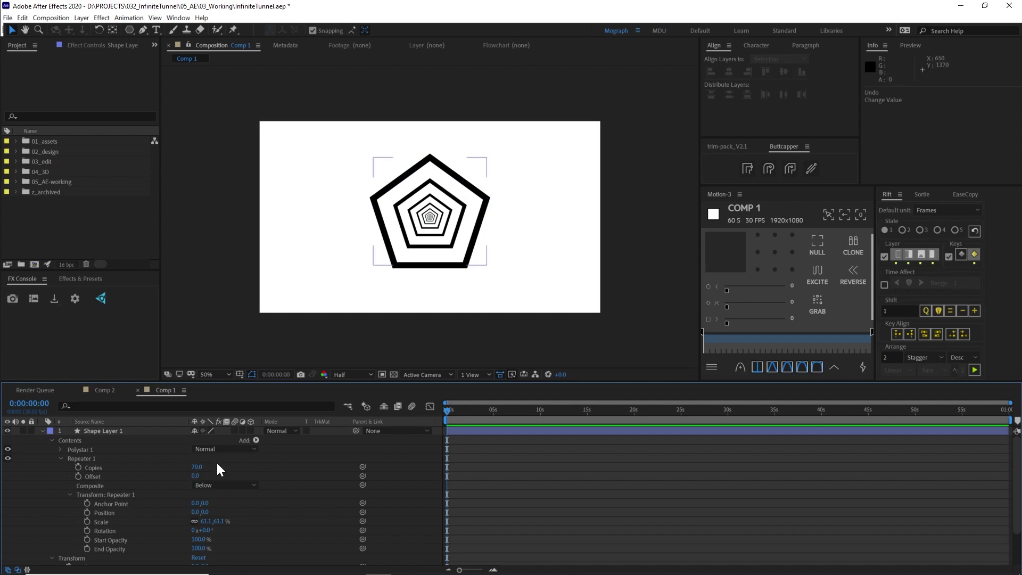
key("ctrl")
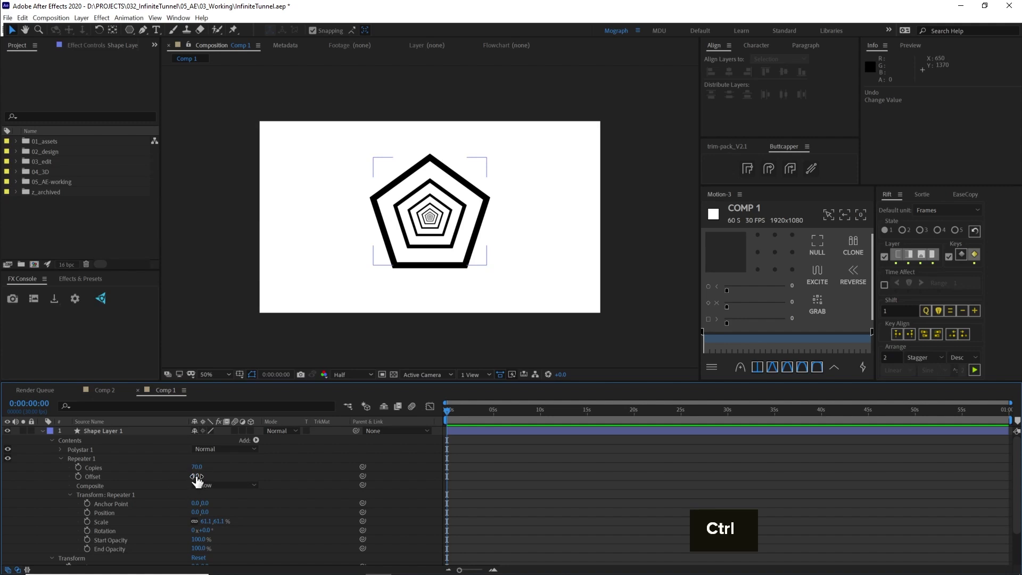
mouse_move(196, 475)
left_mouse_down()
mouse_move(202, 482)
mouse_move(188, 483)
left_mouse_up()
left_click(448, 431)
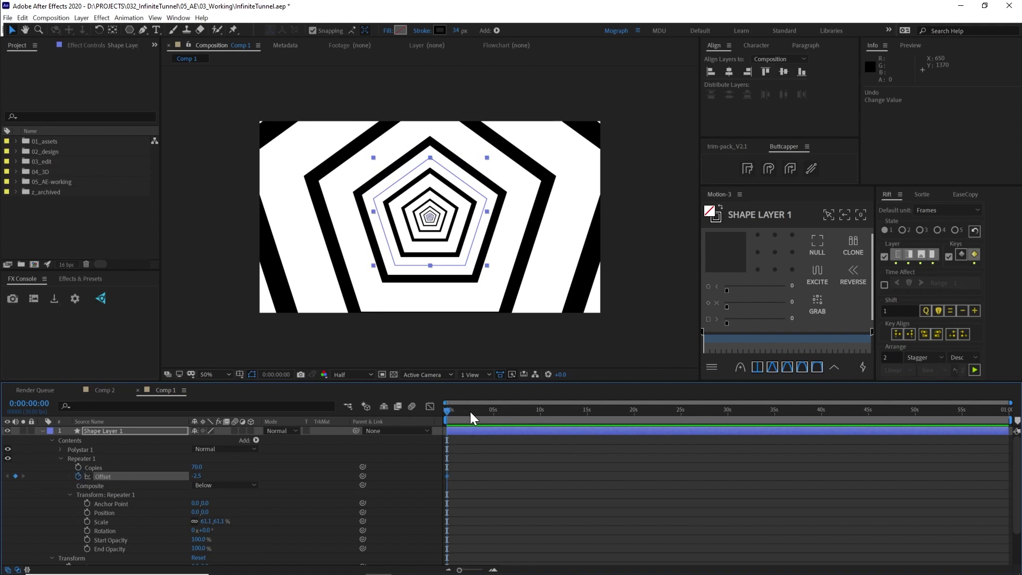
At 5 seconds, keyframe the repeater Offset to about -4.7.
left_click_drag(471, 410, 493, 422)
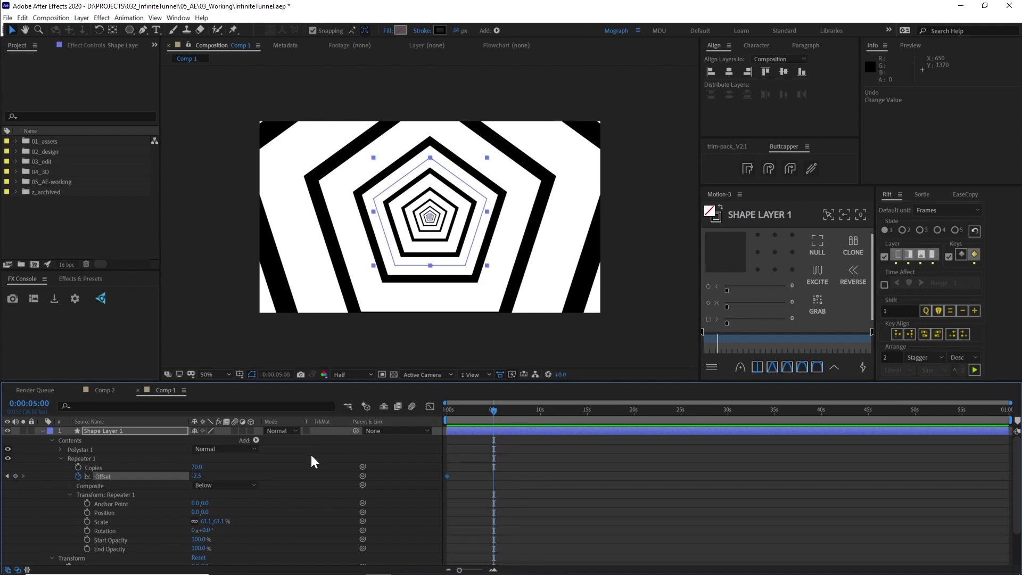
key("ctrl")
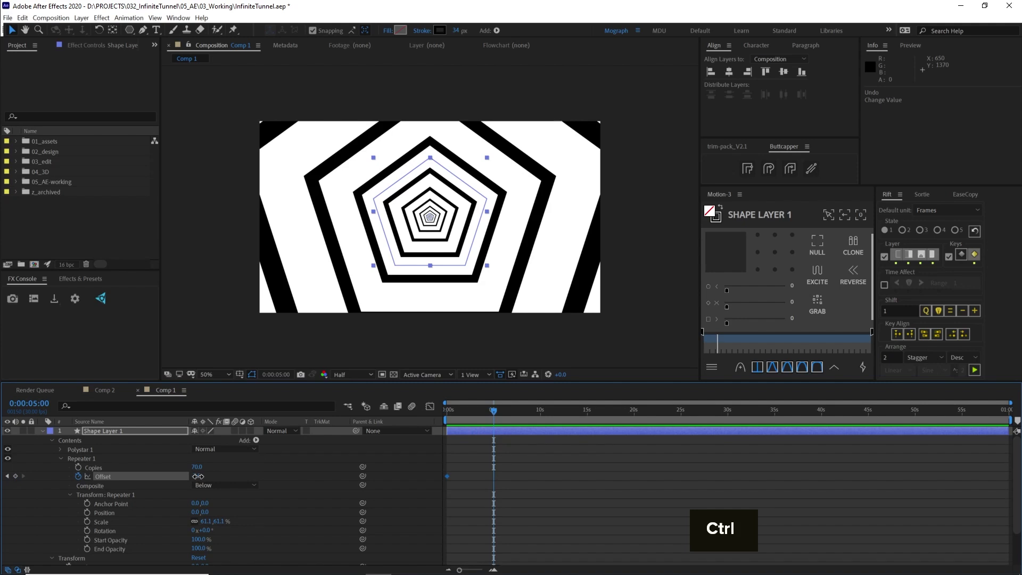
left_click_drag(198, 475, 191, 478)
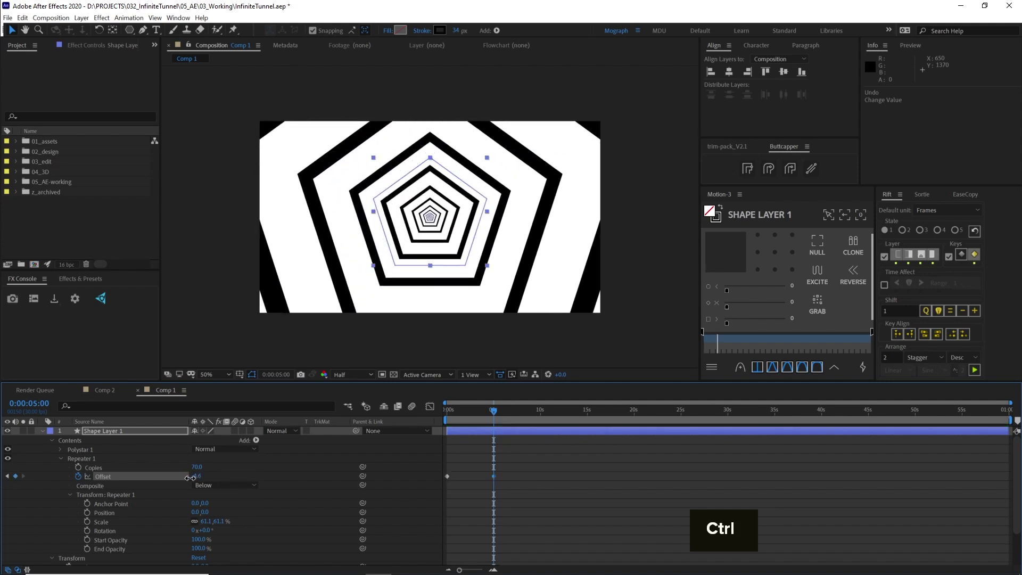
left_click_drag(189, 477, 190, 477)
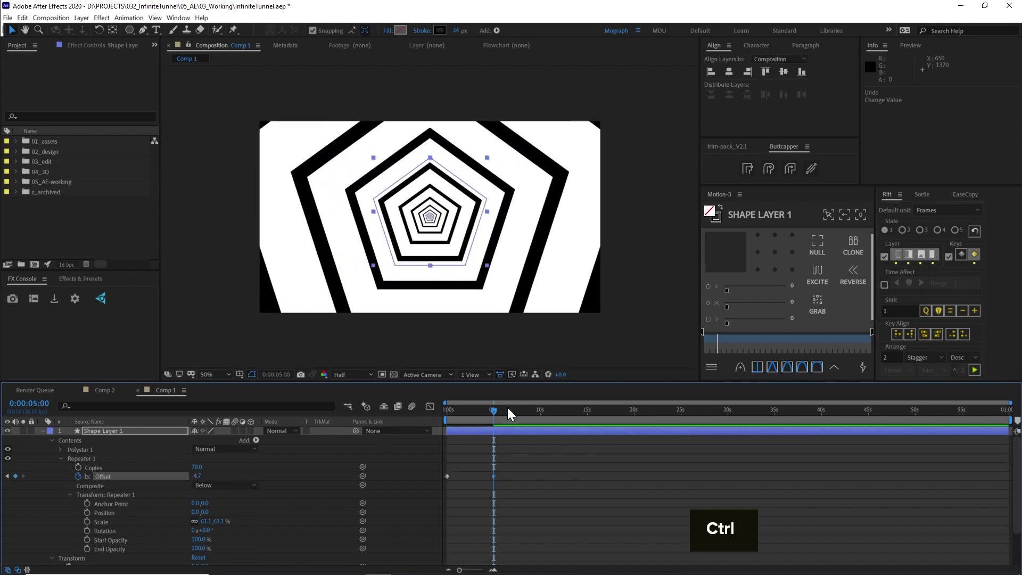
End the work area at 5 seconds, preview, and refine the 5-second Offset value.
key("n")
key("space")
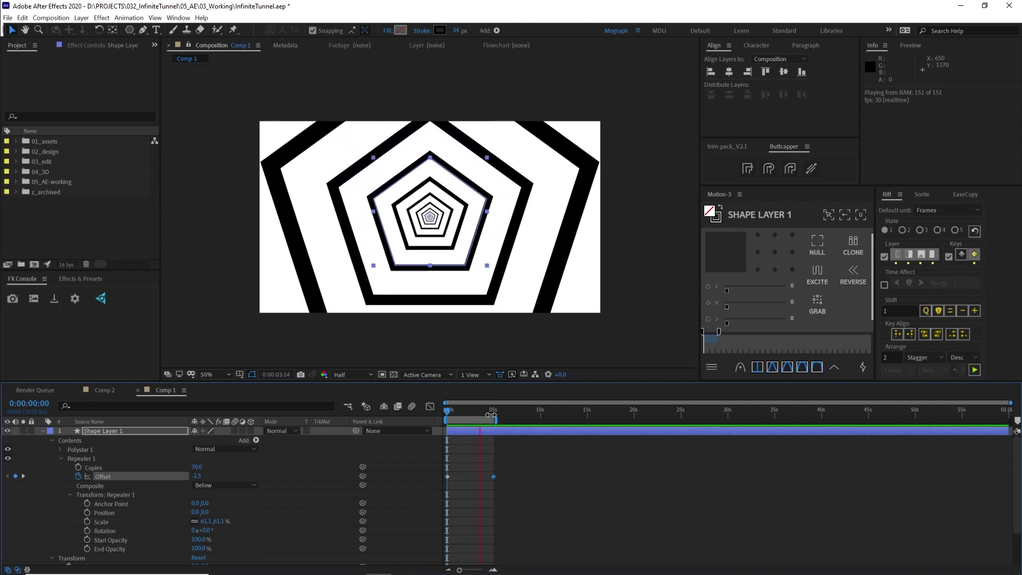
left_click(491, 410, "shift")
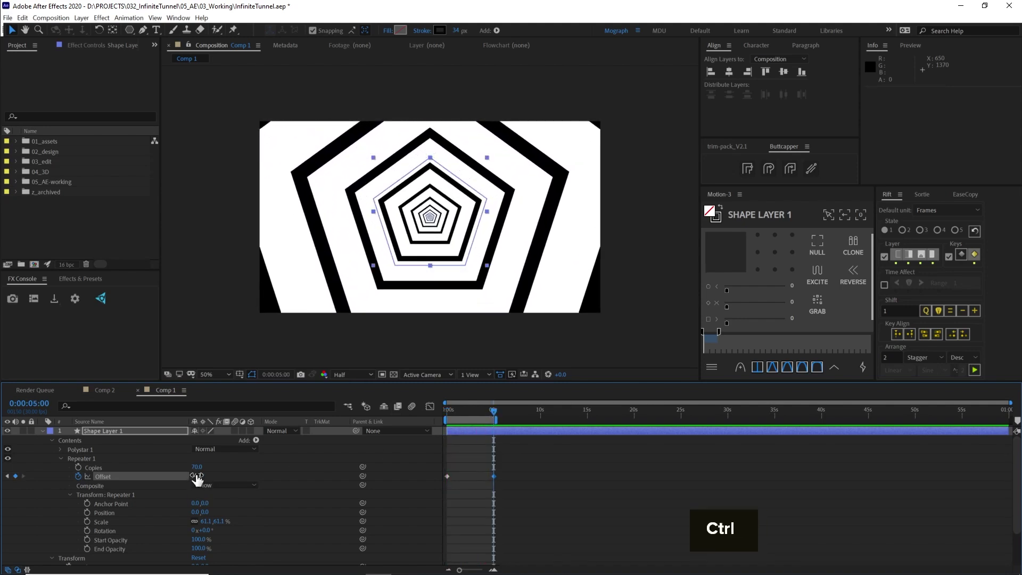
left_click_drag(193, 475, 188, 477)
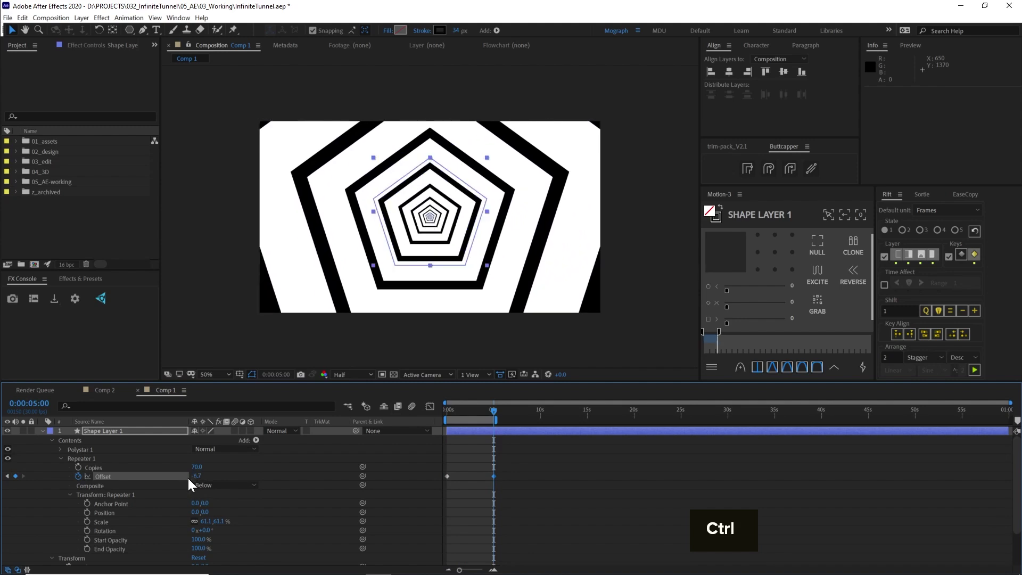
left_click_drag(514, 409, 435, 422)
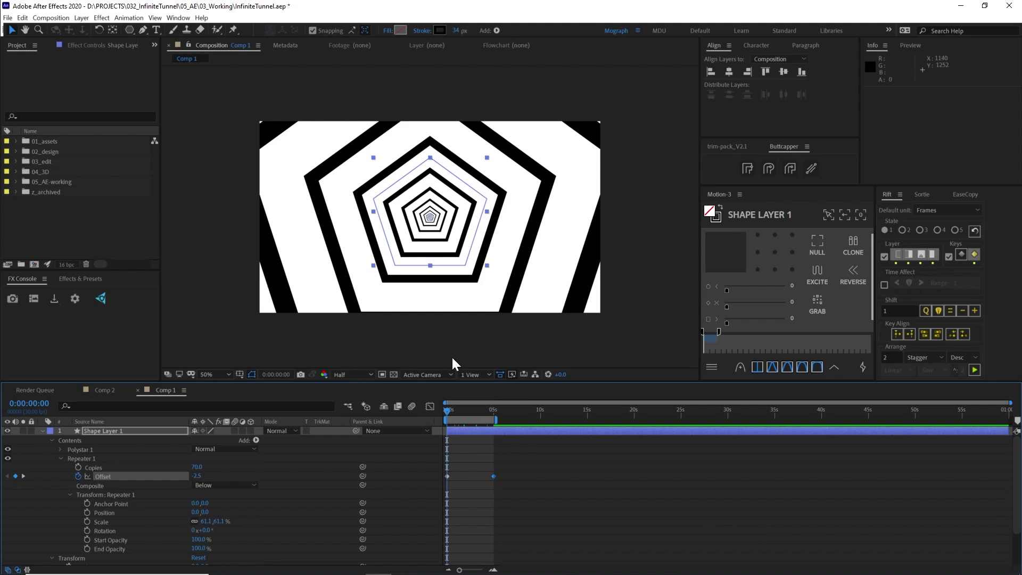
Snapshot the first frame and compare it against the 5-second frame.
left_click(301, 375)
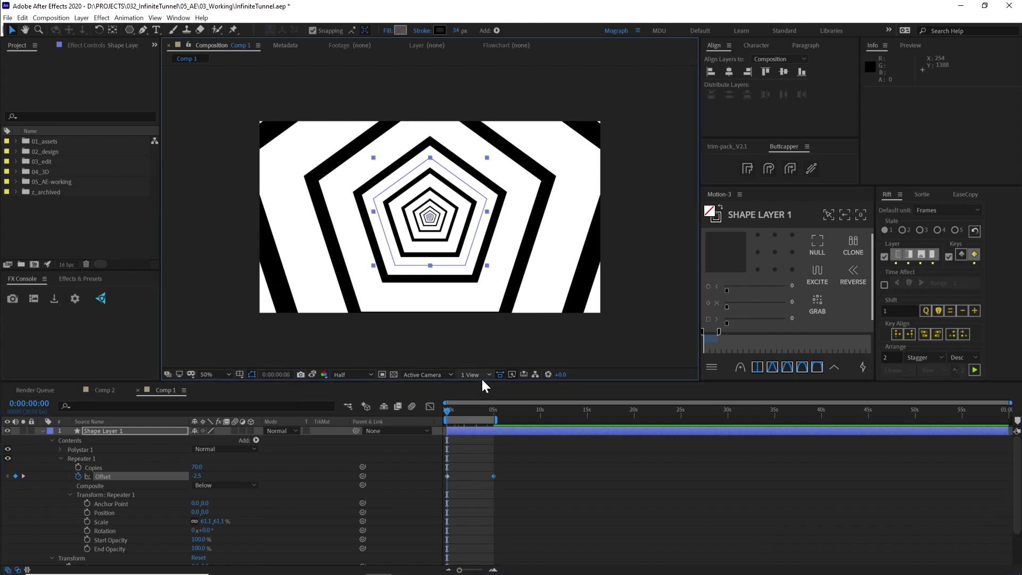
left_click_drag(452, 406, 493, 410)
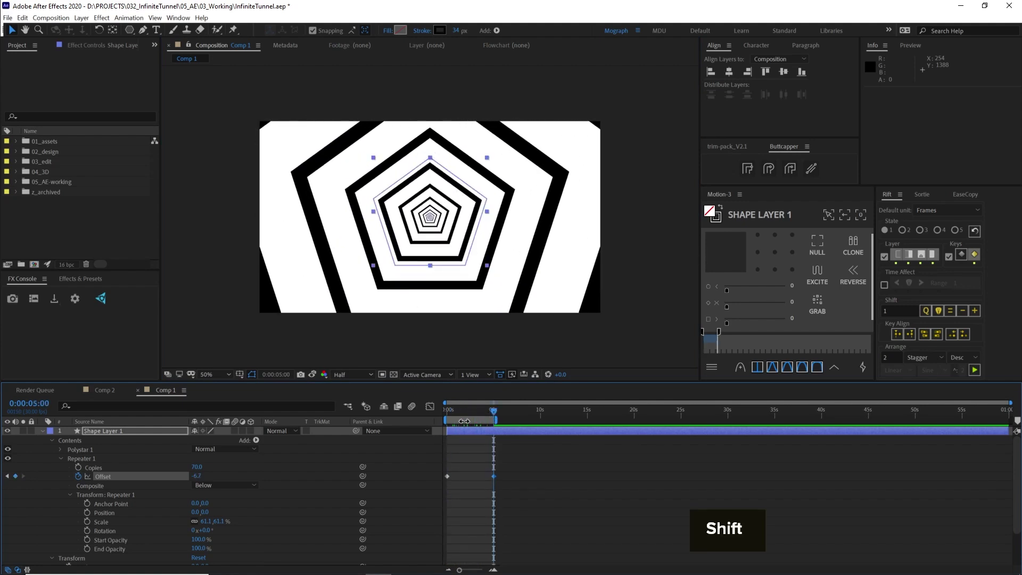
left_click(312, 375)
left_click(312, 375)
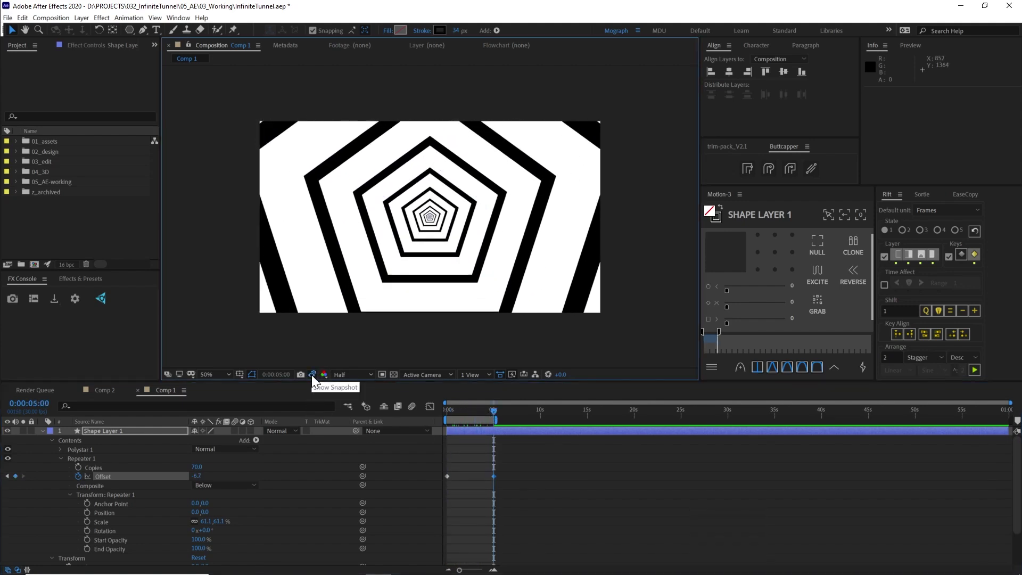
left_click(312, 375)
left_click(312, 375)
left_click(313, 376)
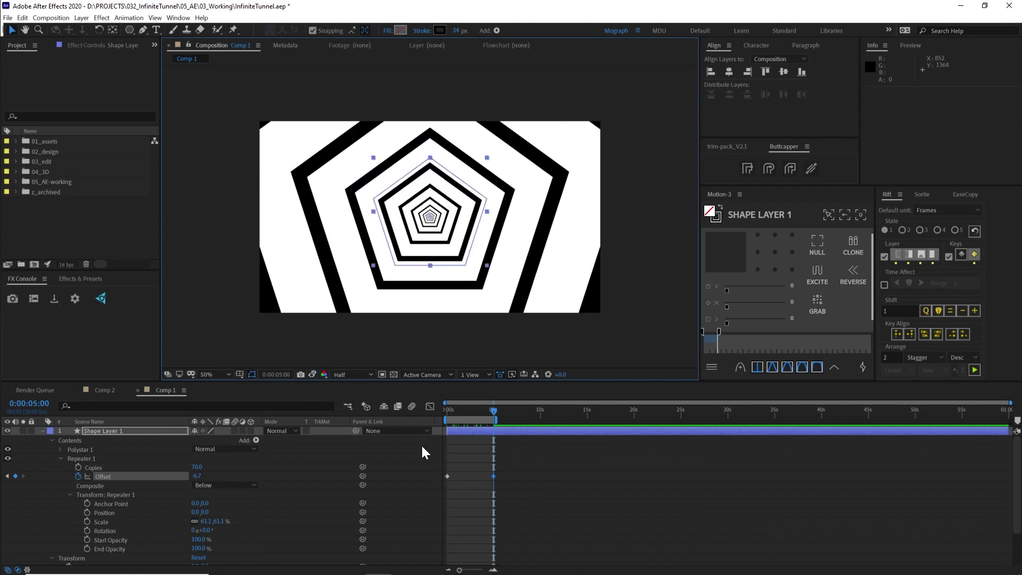
left_click(315, 374)
left_click(314, 374)
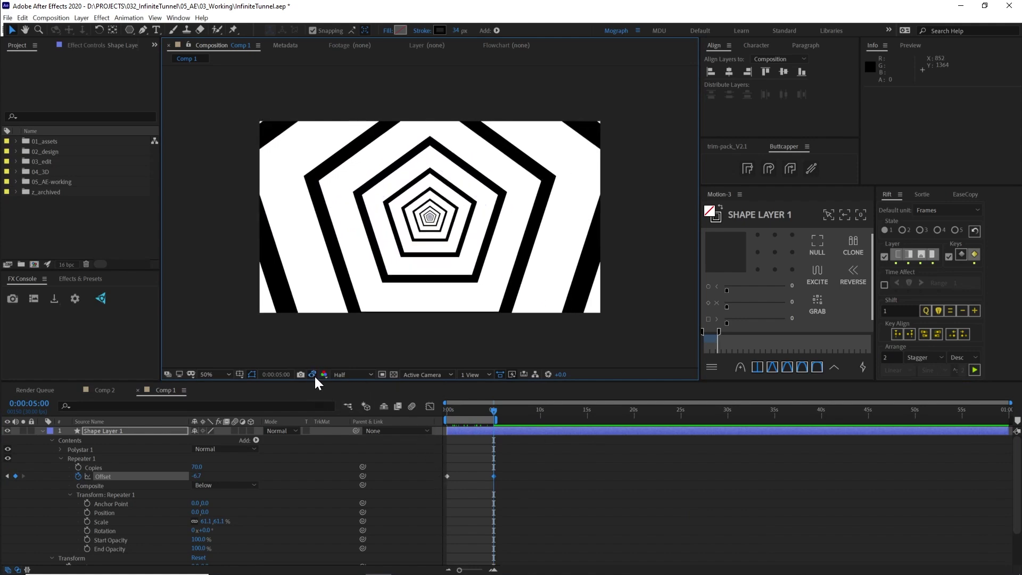
left_click(315, 376)
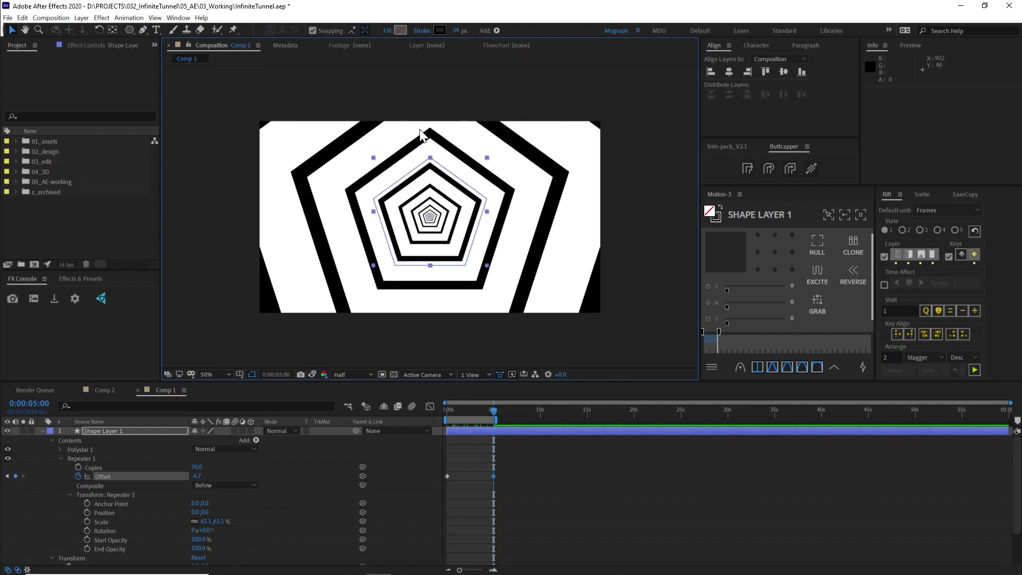
left_click(313, 371)
left_click(313, 372)
left_click(313, 372)
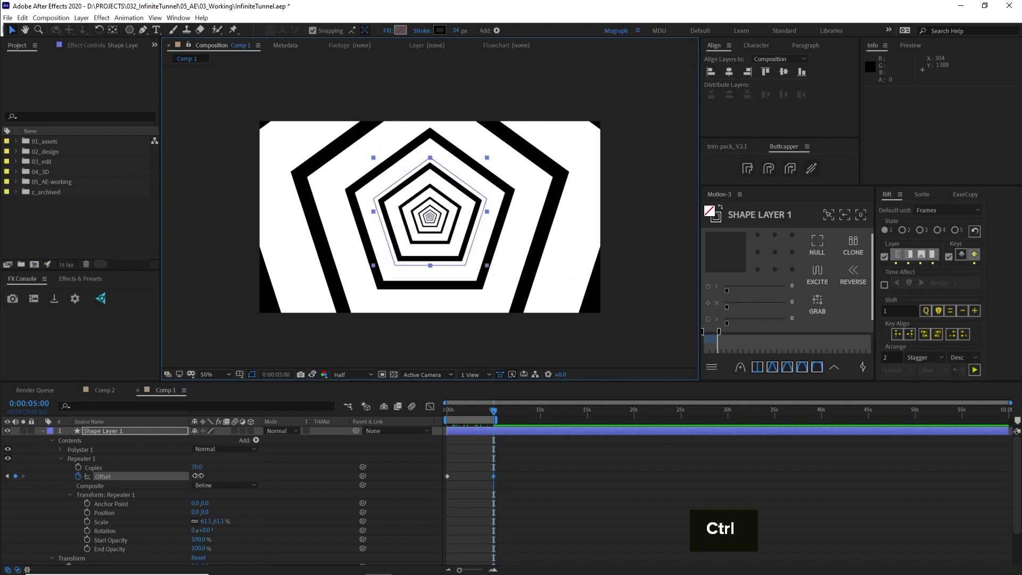
Adjust the 5-second Offset keyframe to -6.5 to match the first frame.
left_click_drag(200, 477, 231, 479)
key("ctrl+Down")
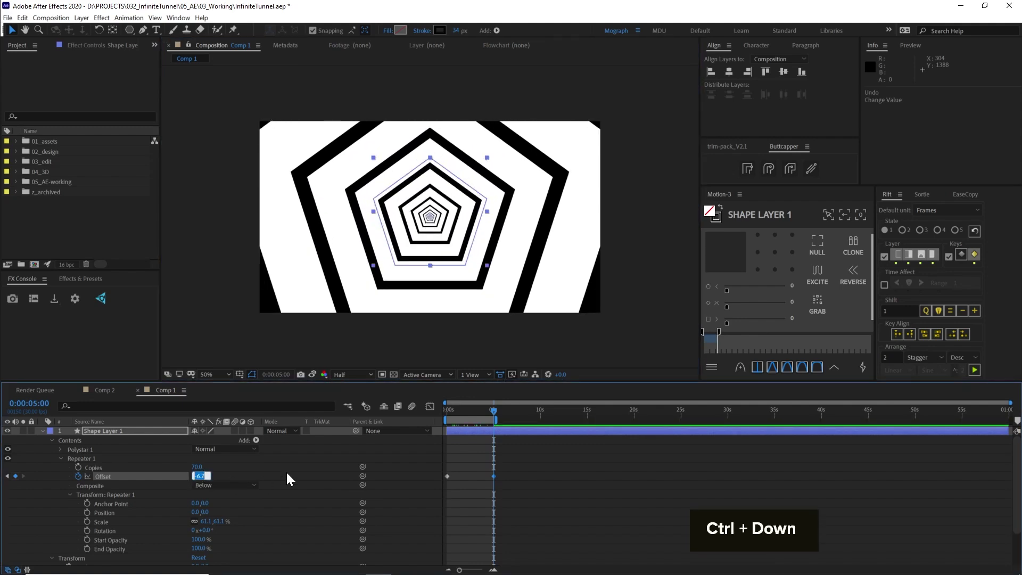
key("ctrl+Up")
key("ctrl+Up")
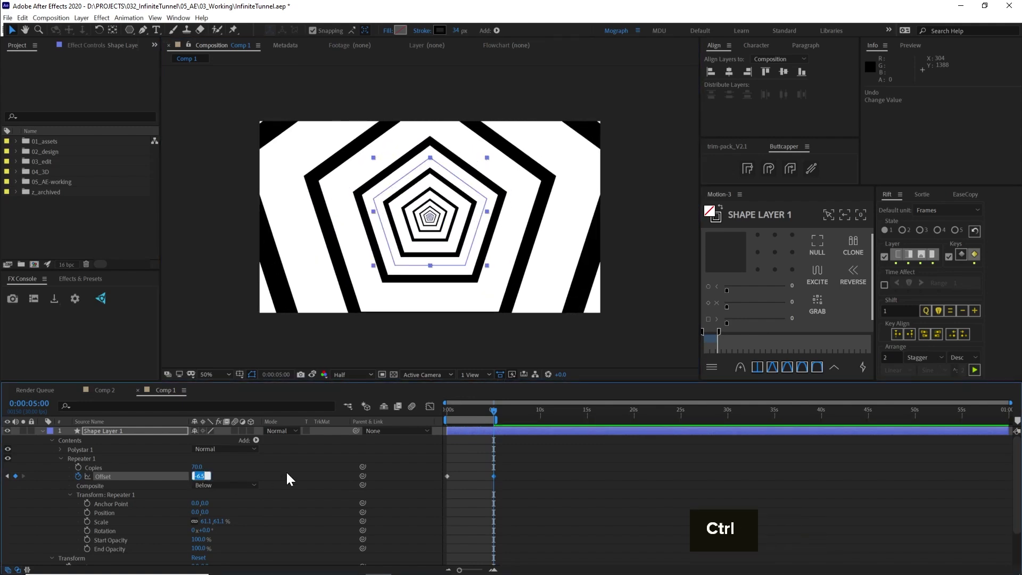
left_click(311, 375)
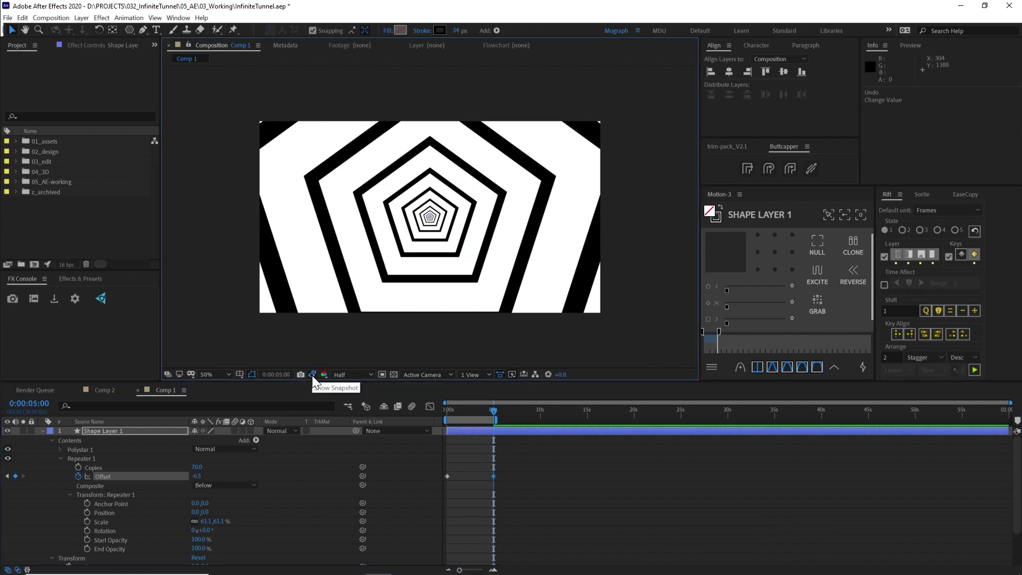
left_click(553, 449)
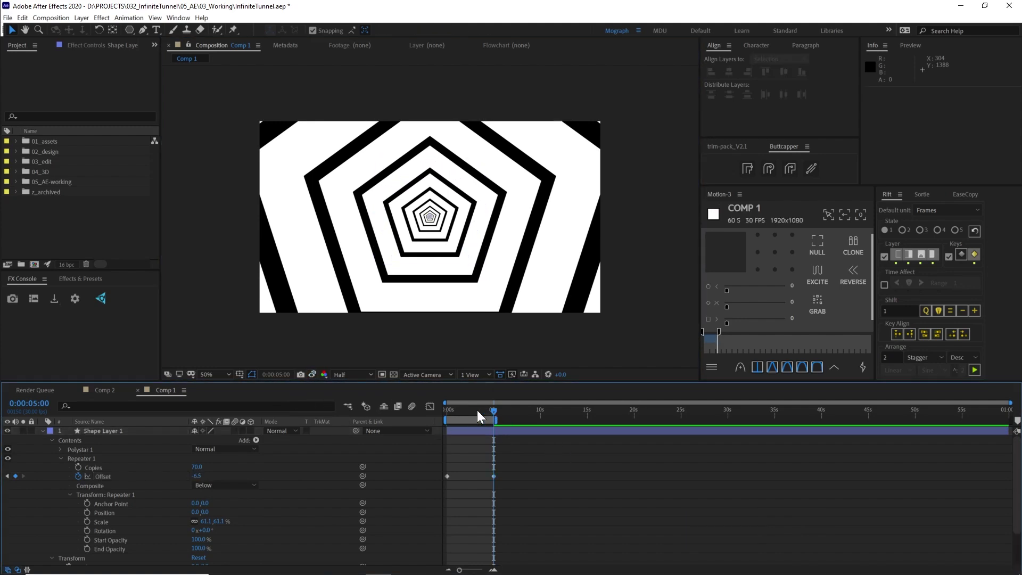
left_click_drag(477, 410, 434, 423)
key("space")
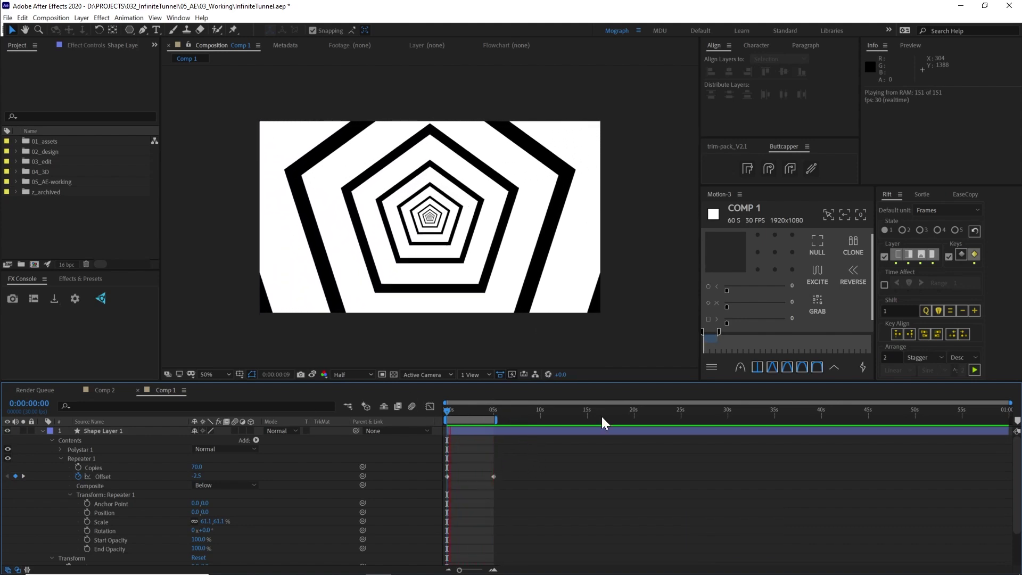
left_click(487, 411)
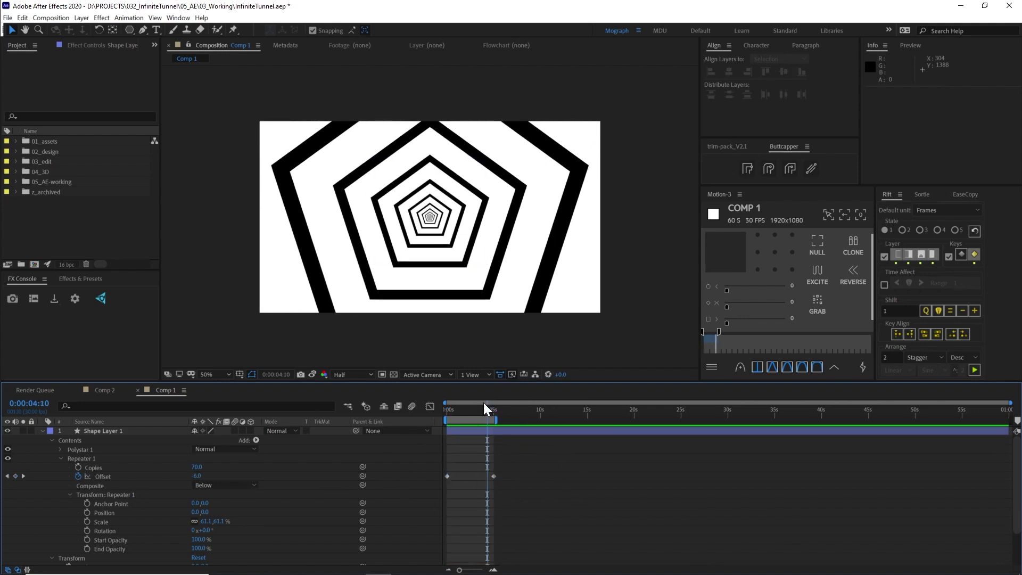
left_click_drag(491, 407, 654, 422)
left_click(477, 420)
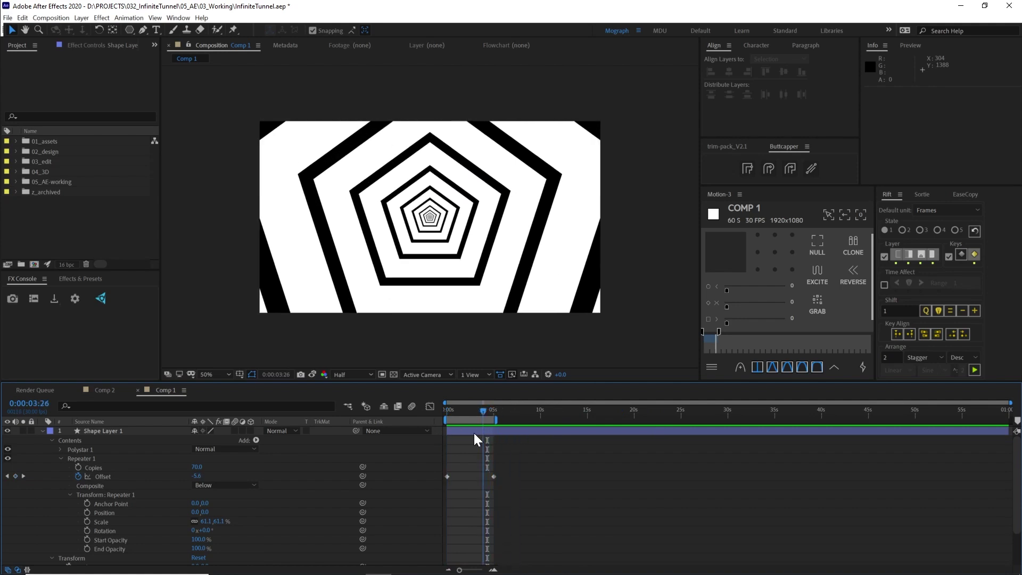
Add a loopOut() expression to the repeater Offset.
left_click(78, 476, "alt")
type("loop")
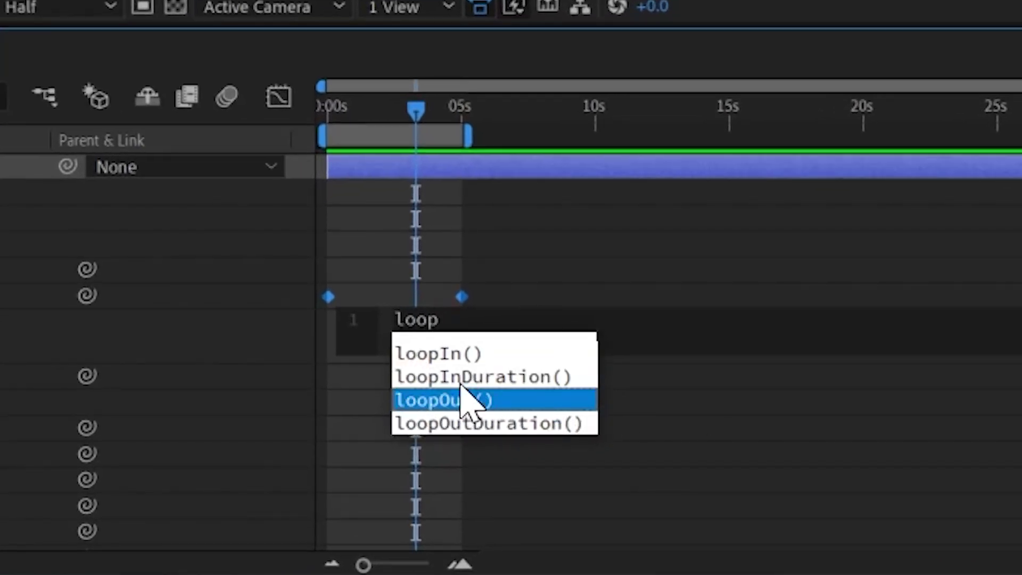
left_click(488, 402)
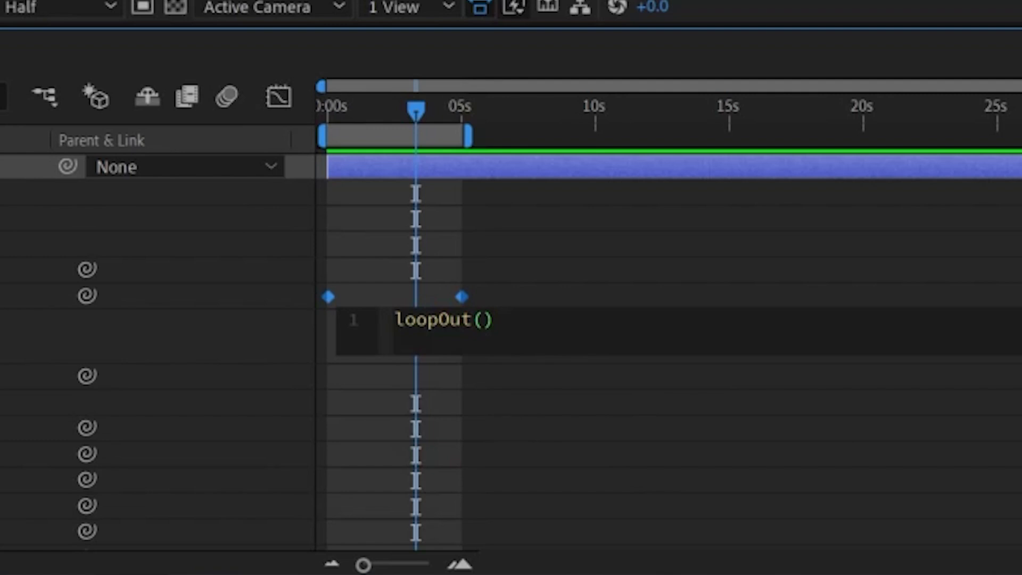
key("ctrl+a")
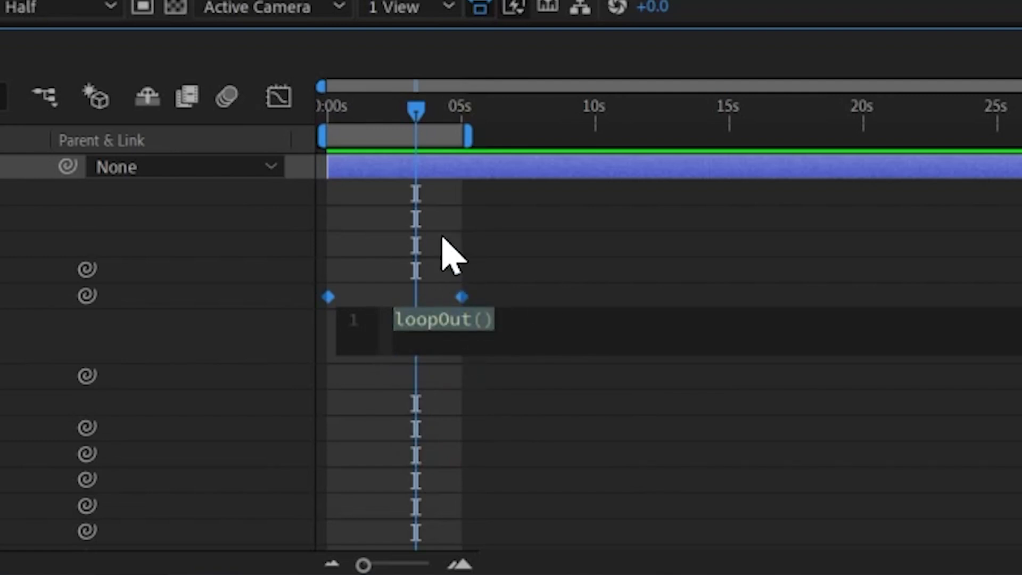
left_click(449, 256)
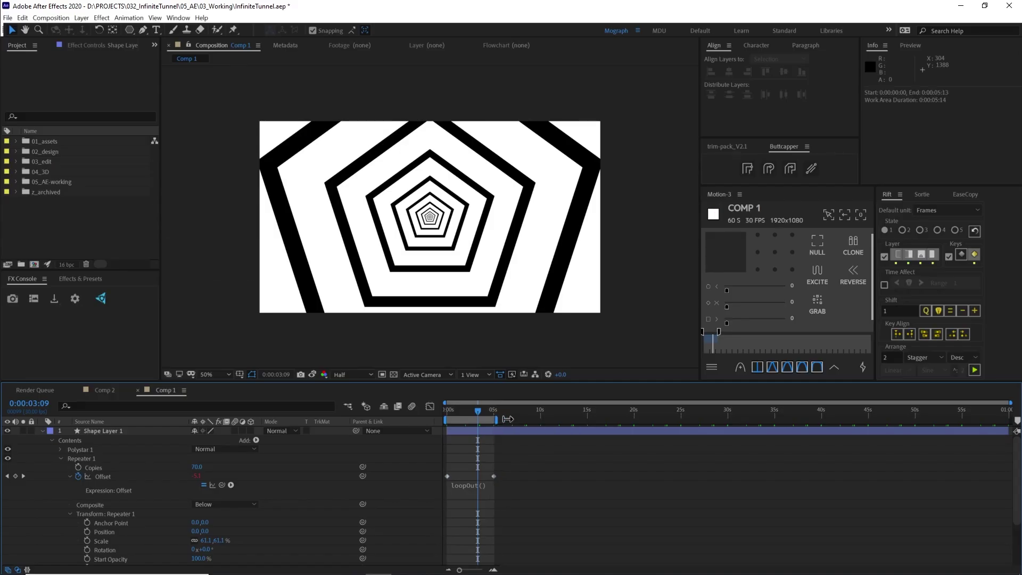
Extend the work area to about 36 seconds and preview the looping tunnel.
left_click_drag(507, 419, 786, 420)
key("space")
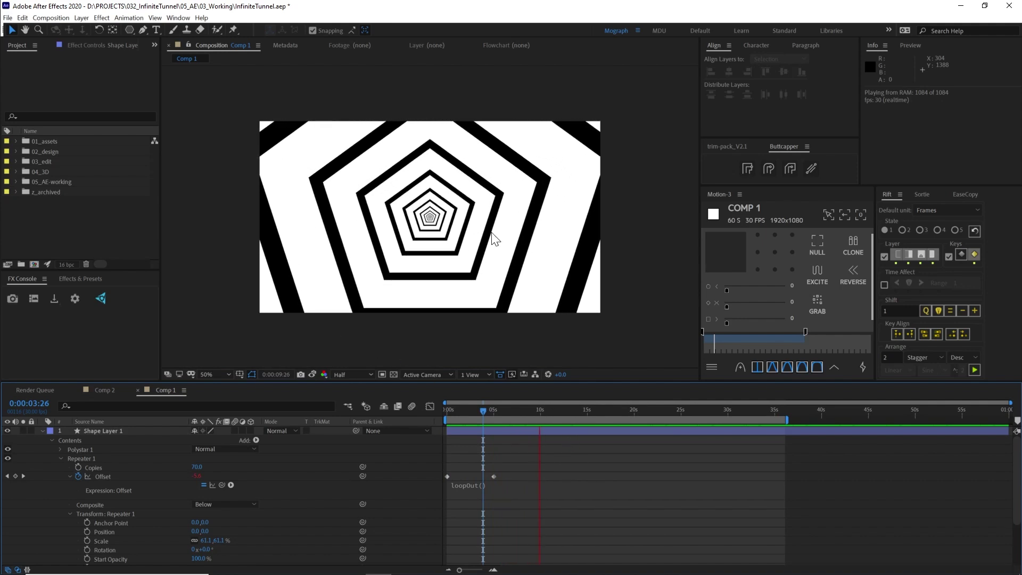
key("space")
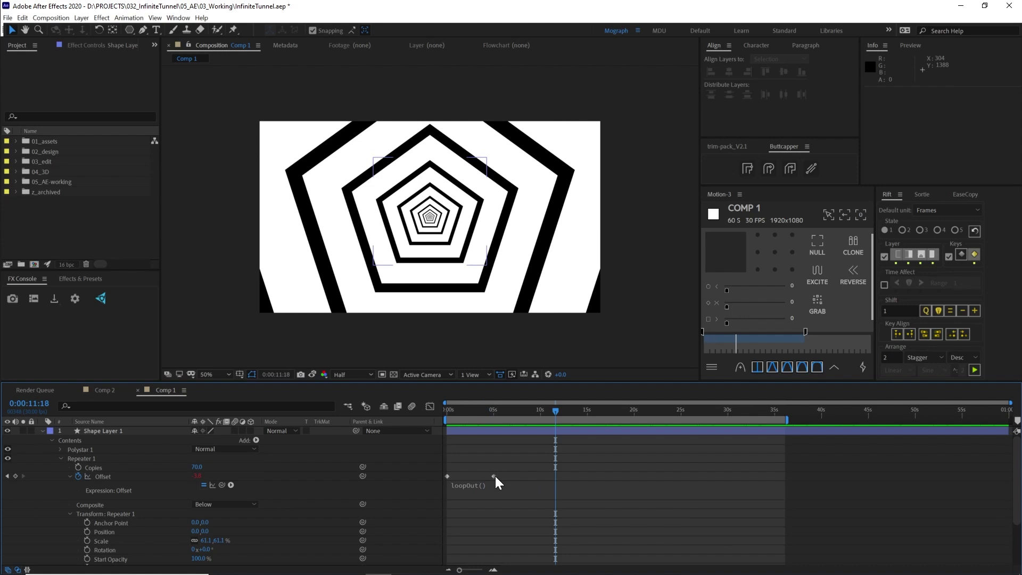
left_click_drag(495, 476, 636, 487)
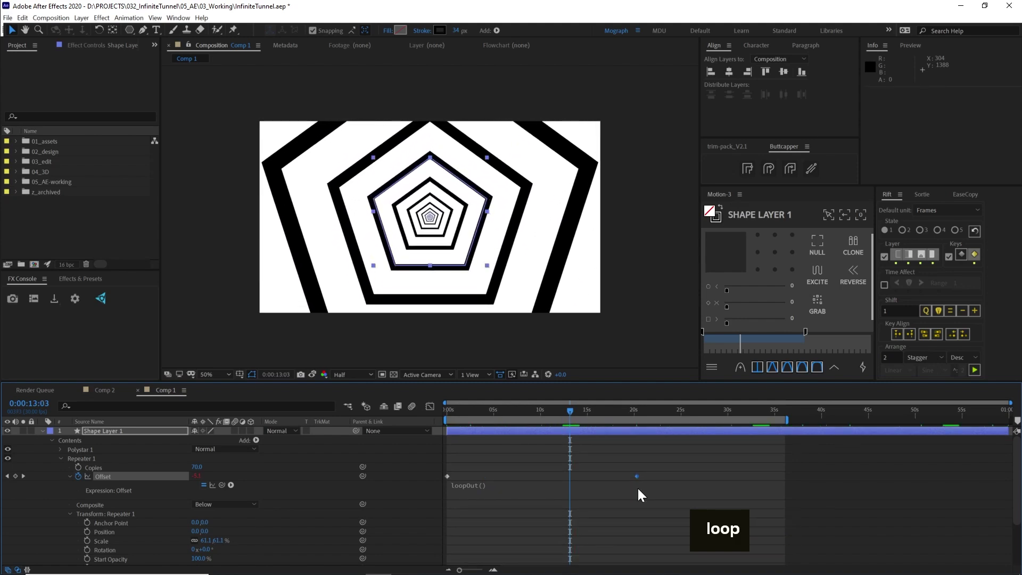
Undo the keyframe move, keeping the Offset keyframe near 5 seconds.
key("ctrl+z")
left_click_drag(475, 412, 497, 414)
left_click(332, 525)
scroll(293, 513, "down", 2)
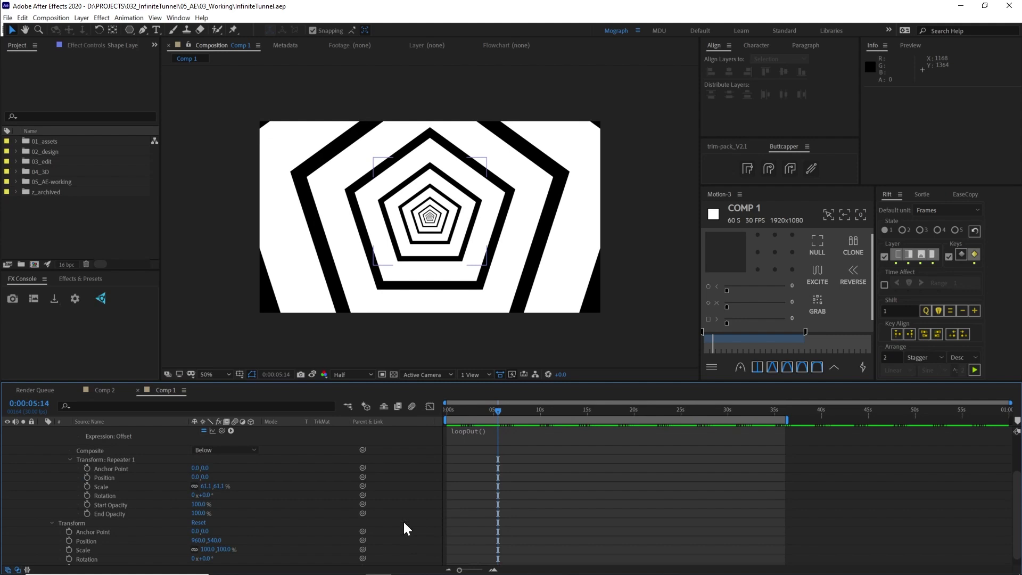
scroll(502, 452, "up", 2)
left_click_drag(497, 414, 490, 410)
Change the polystar Points to 6, turning the rings into curled hexagons.
left_click(60, 449)
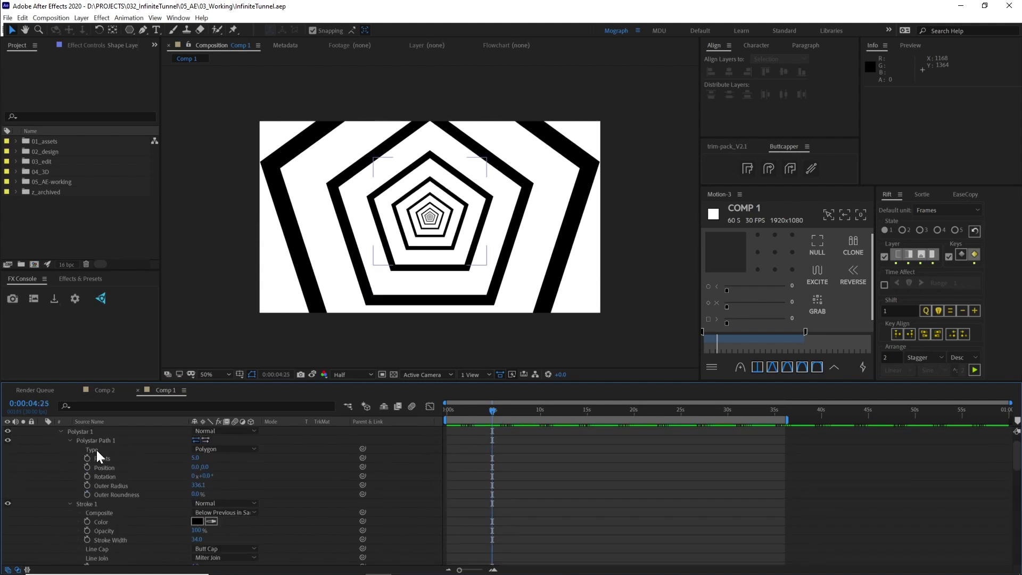
left_click_drag(197, 459, 550, 477)
left_click(446, 417)
Set a Repeater 1 Rotation keyframe at 0 seconds and move to 10 seconds.
scroll(139, 497, "down", 5)
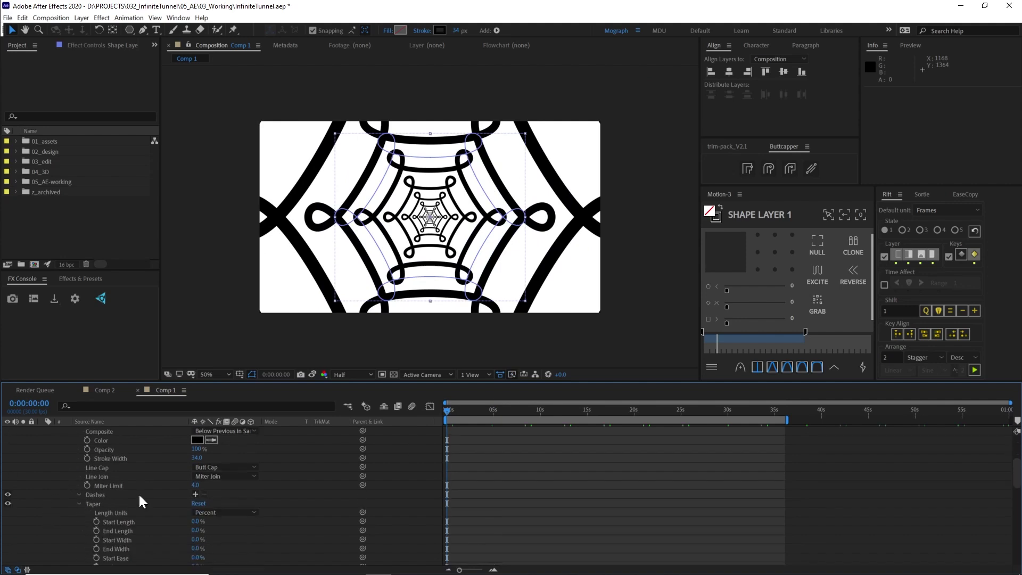
scroll(154, 495, "down", 10)
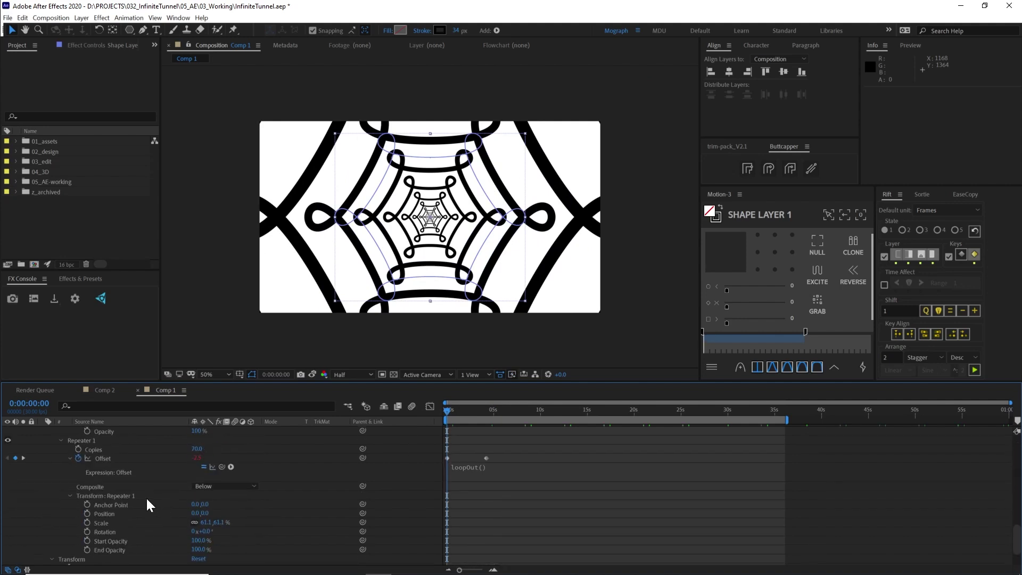
scroll(174, 498, "down", 3)
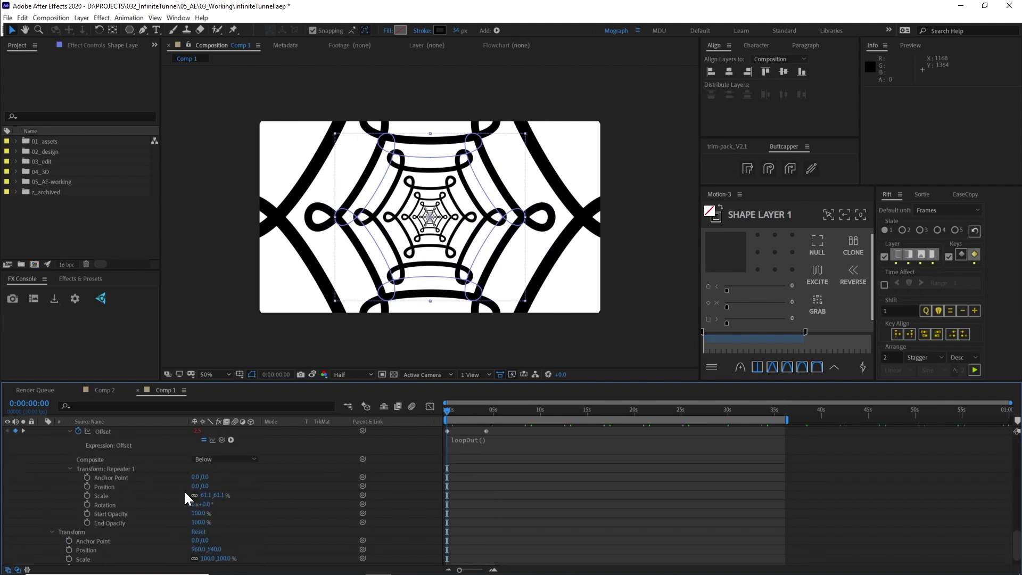
left_click(87, 504)
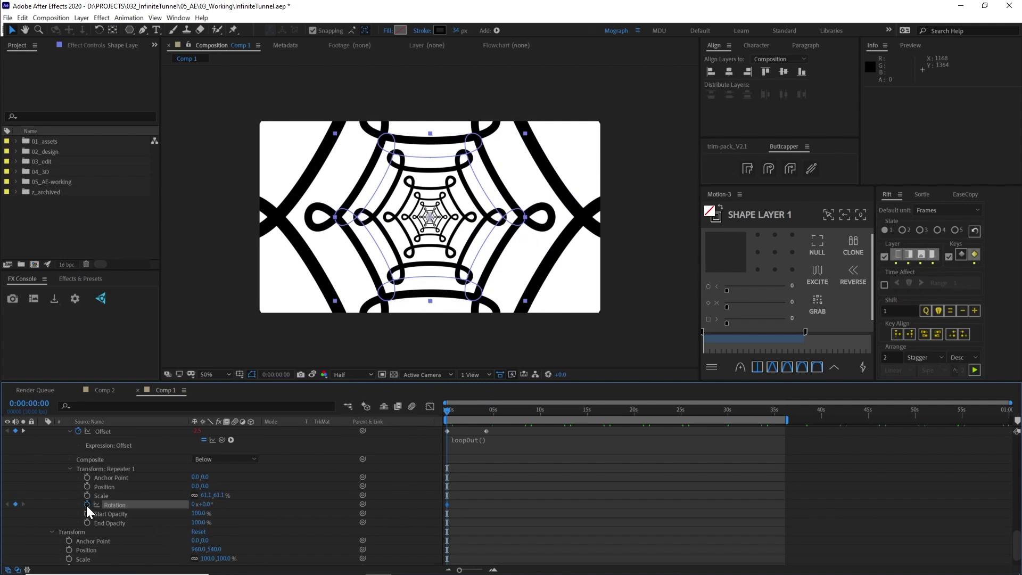
left_click_drag(470, 410, 539, 426)
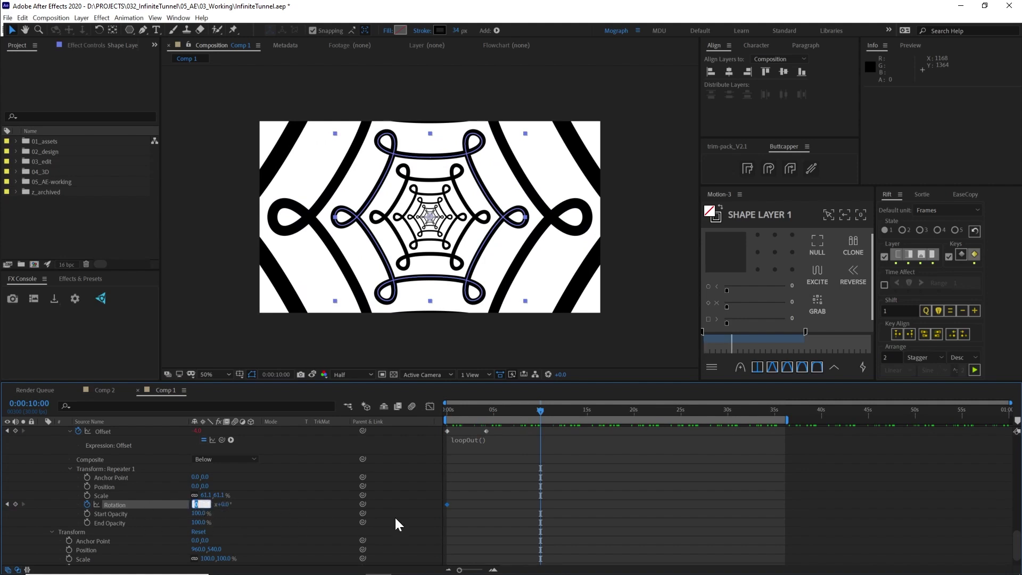
Move the second Offset keyframe to exactly 5 seconds.
left_click(590, 483)
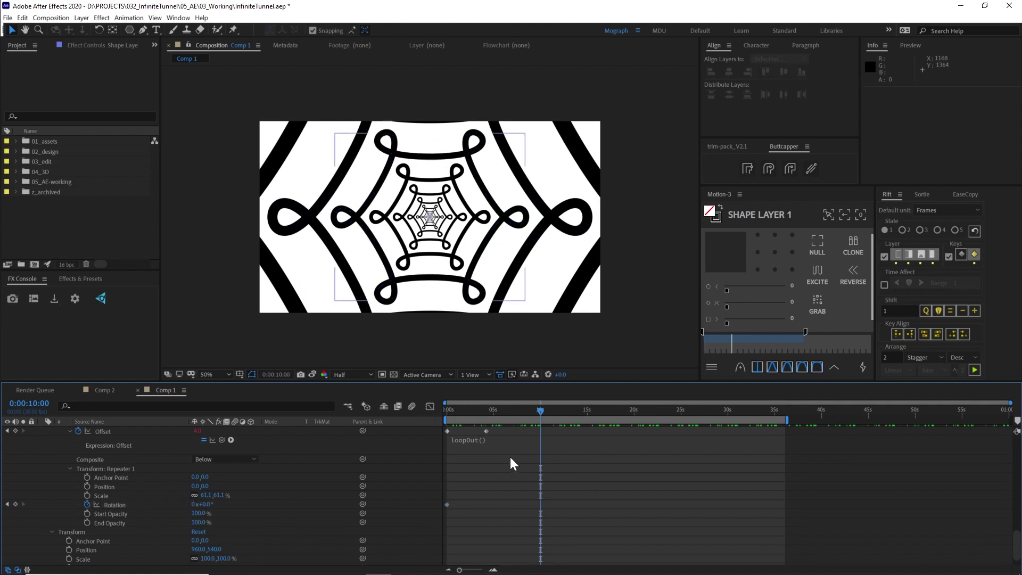
left_click(493, 413)
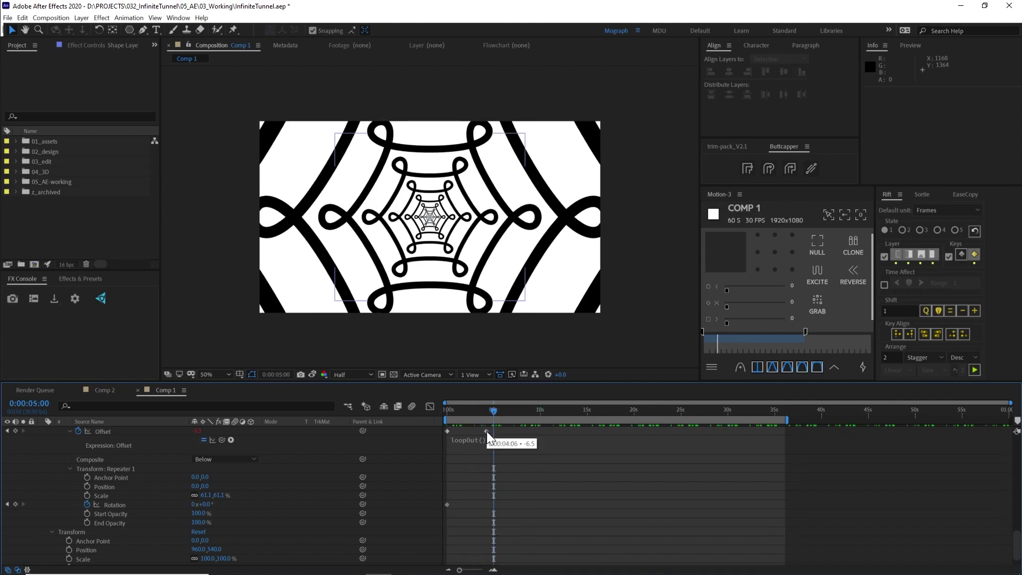
left_click_drag(487, 431, 540, 426)
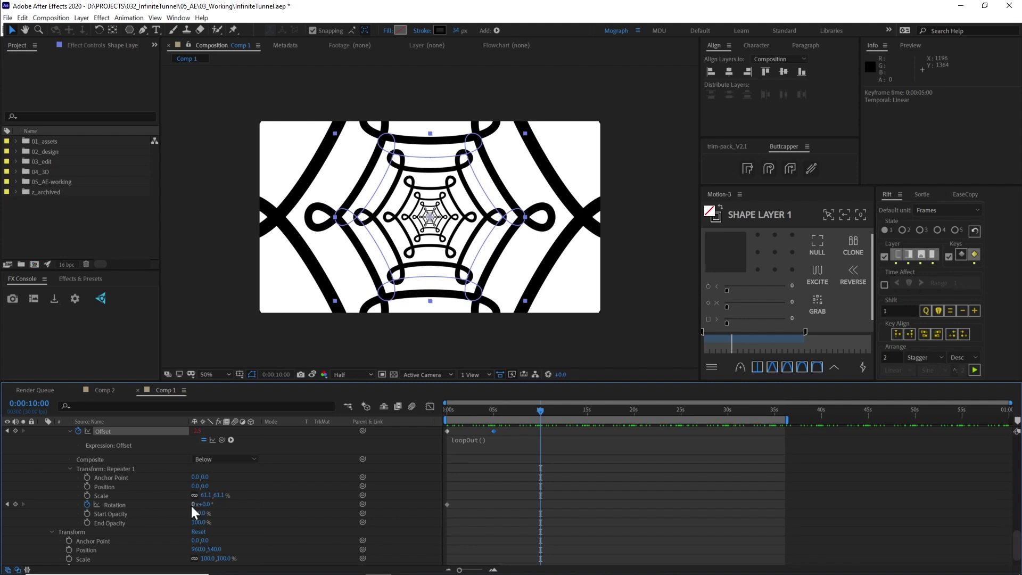
Set the repeater Rotation to 1 full revolution at 10 seconds.
left_click(118, 505)
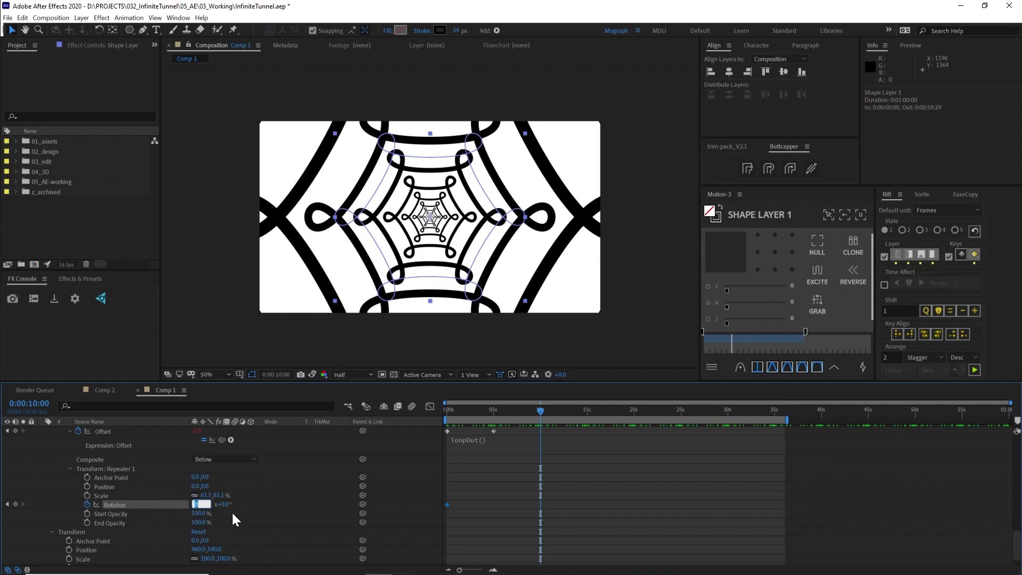
type("1")
key("Return")
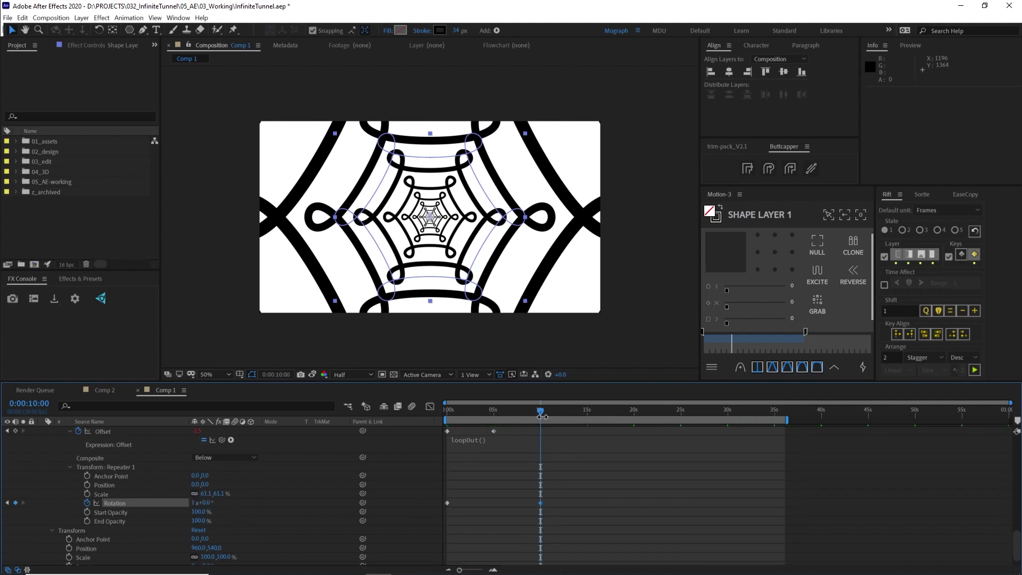
left_click_drag(540, 411, 544, 437)
End the work area at 10 seconds and preview the spinning tunnel.
key("n")
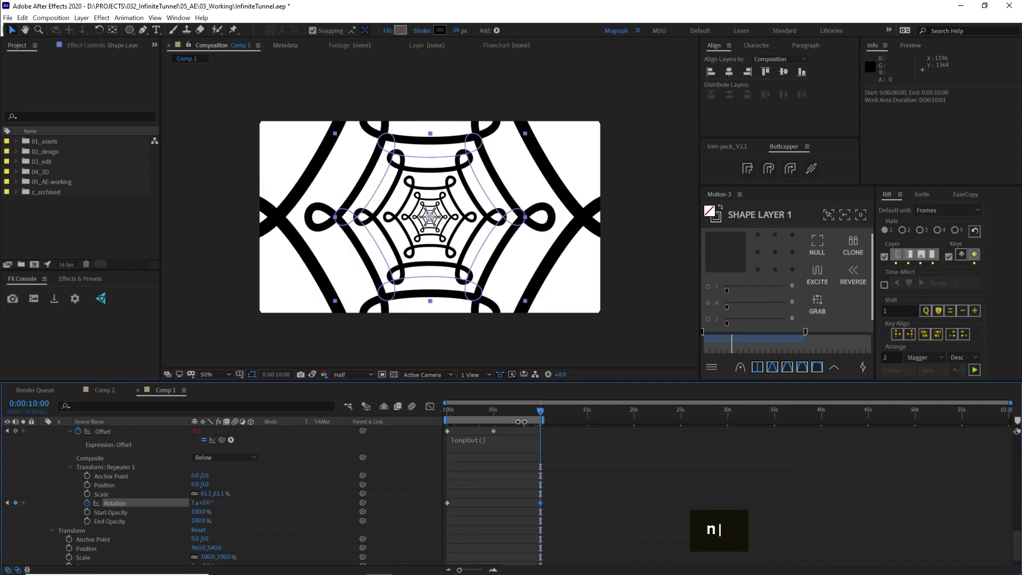
key("space")
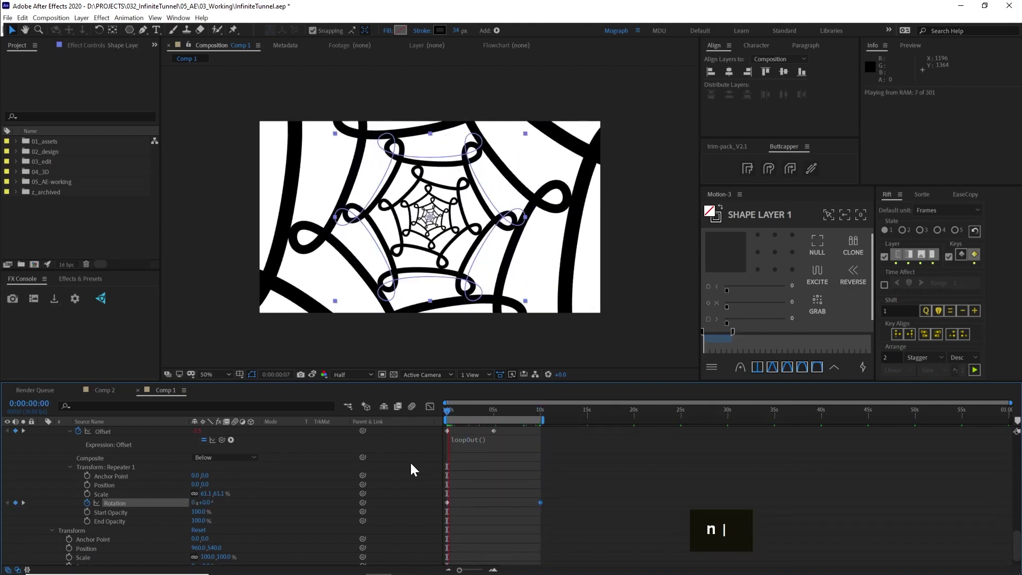
left_click(505, 481)
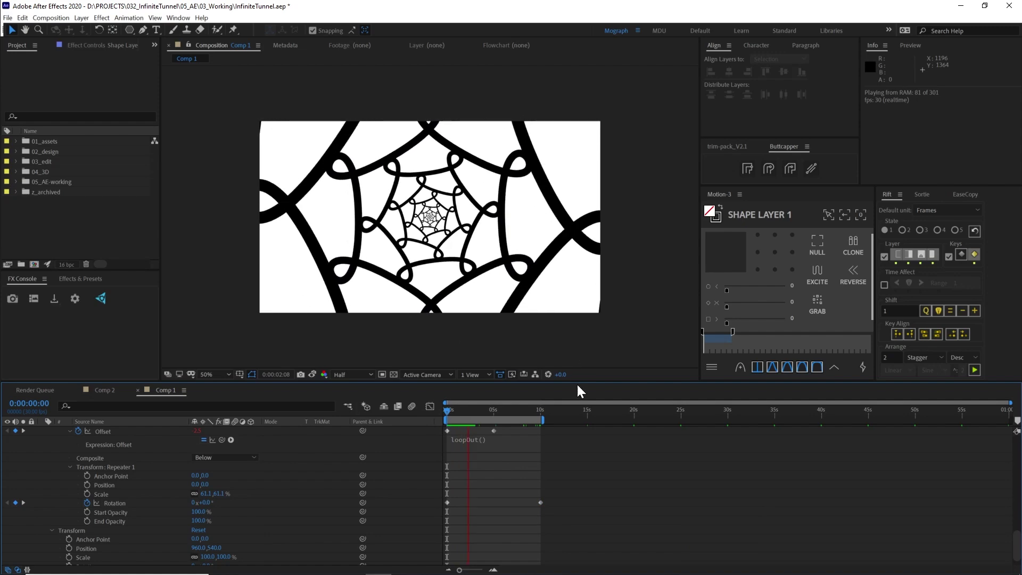
left_click(530, 413)
key("space")
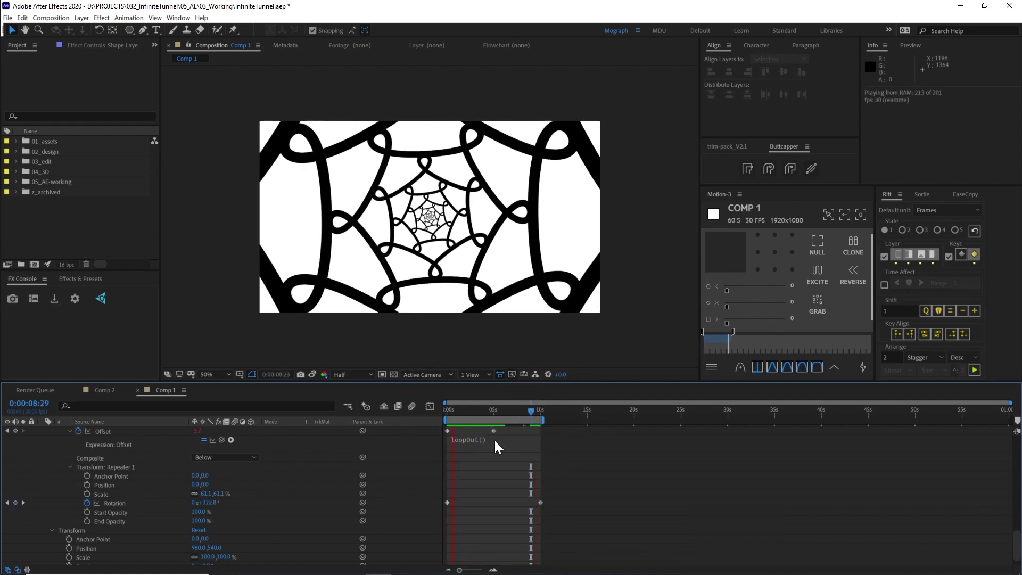
left_click(487, 411)
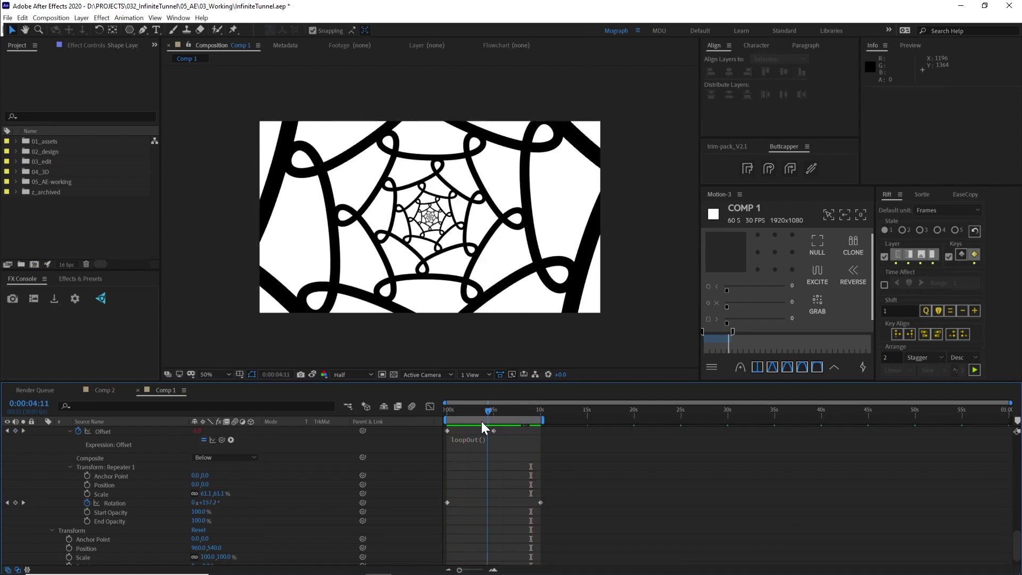
Move to the 5-second mark and delete the 10-second Rotation keyframe.
left_click_drag(491, 423, 500, 422)
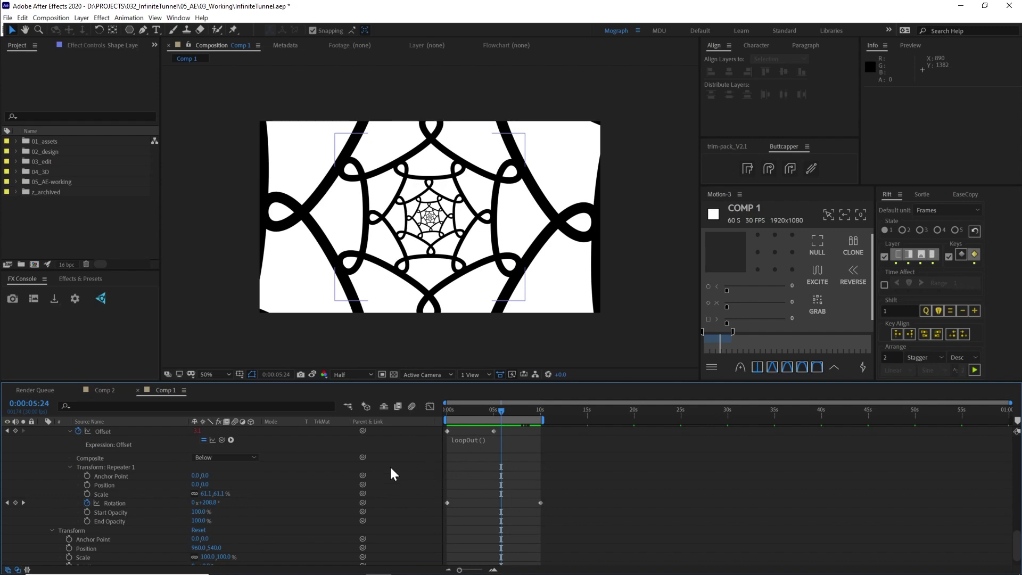
left_click_drag(487, 414, 447, 426)
key("shift")
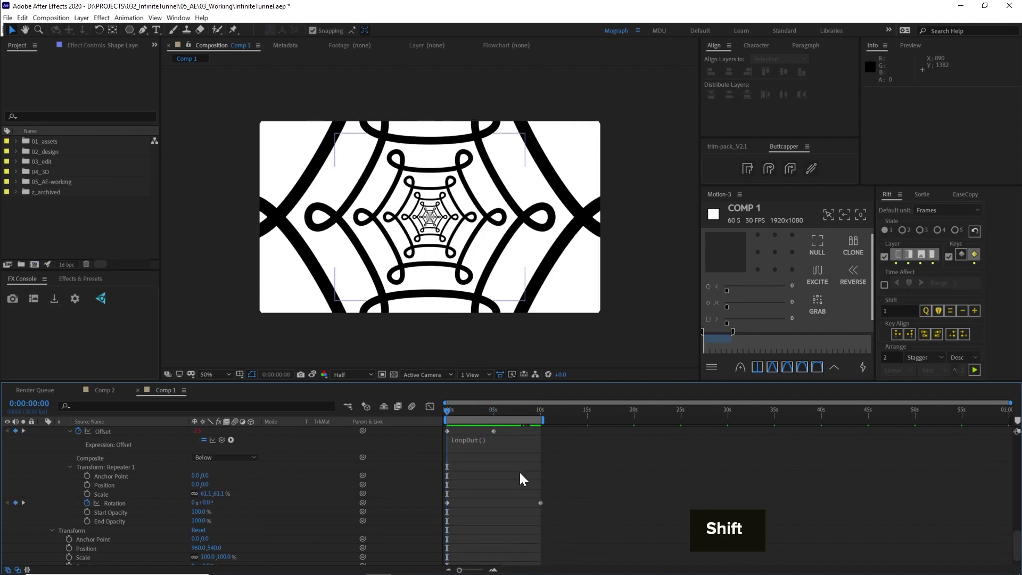
scroll(539, 503, "down", 1)
left_click_drag(550, 492, 482, 506)
key("BackSpace")
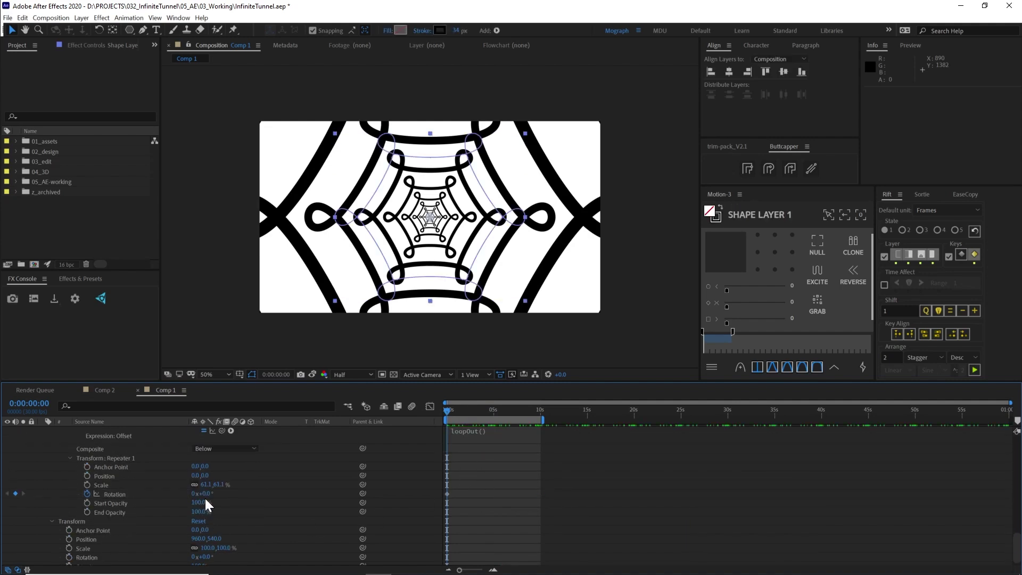
left_click(139, 494)
Remove the rotation animation, twist the repeater 46° and set its scale to 76.1%.
key("BackSpace")
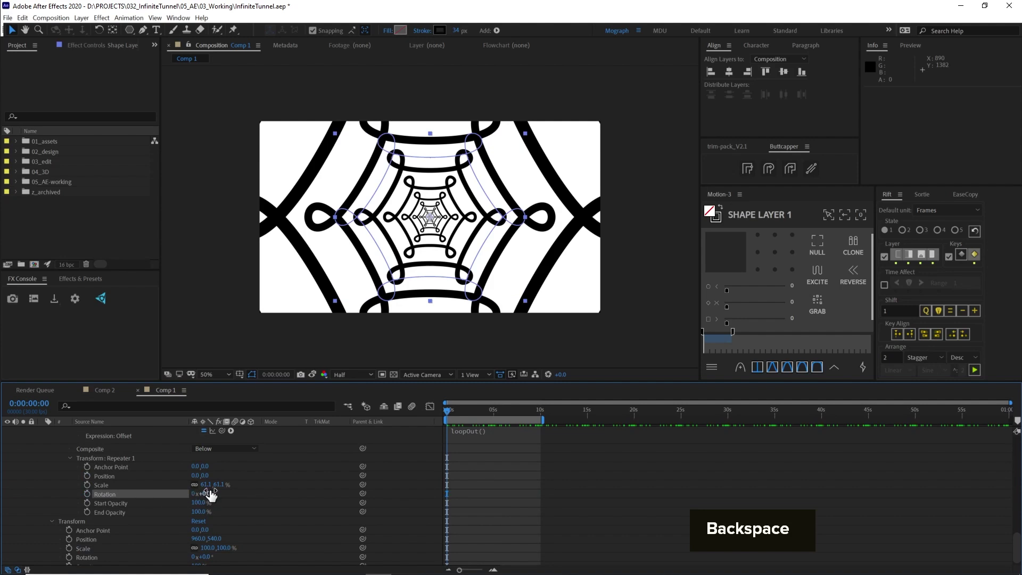
left_click_drag(211, 495, 239, 495)
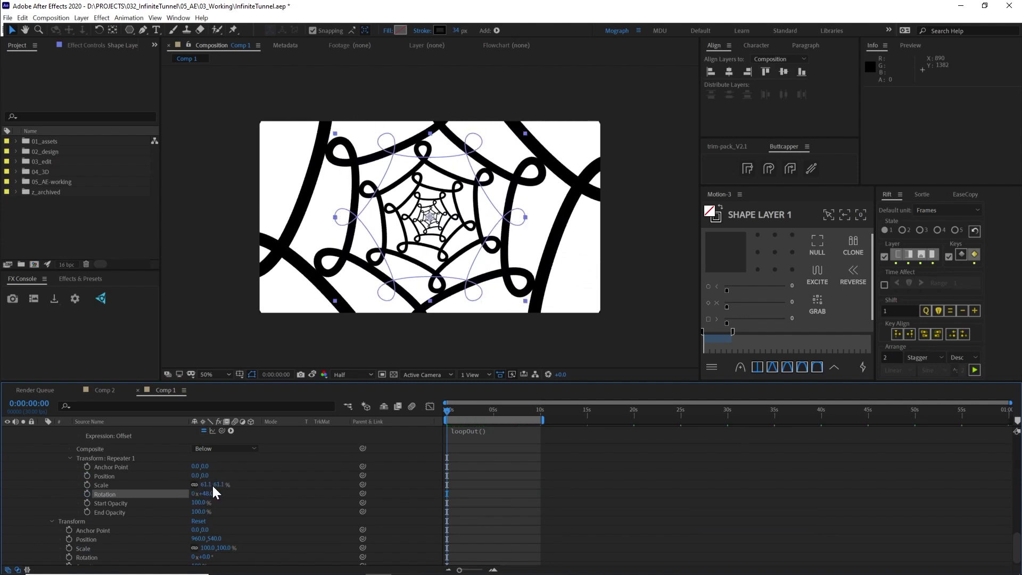
left_click_drag(213, 485, 226, 484)
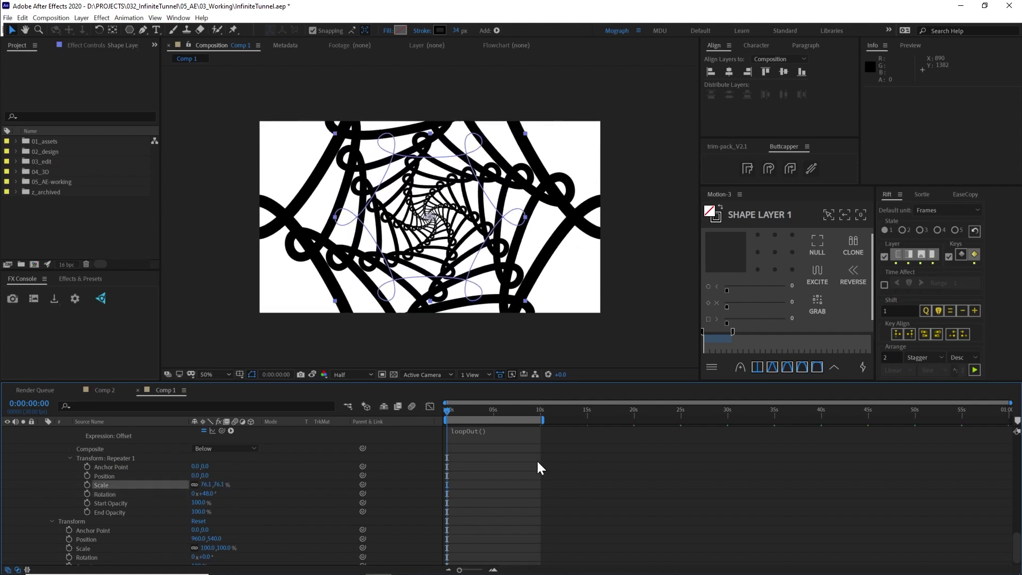
key("space")
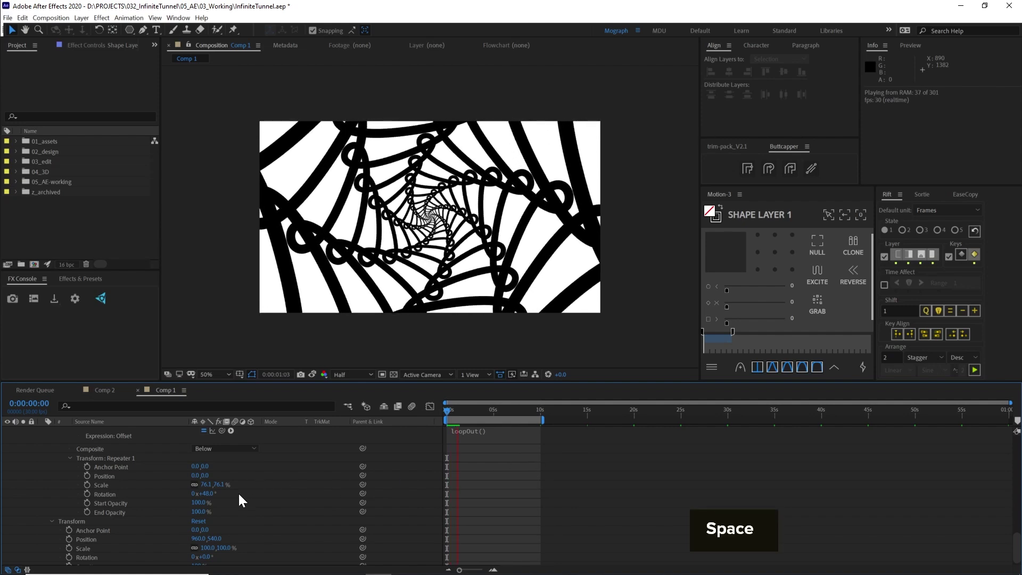
left_click(445, 409)
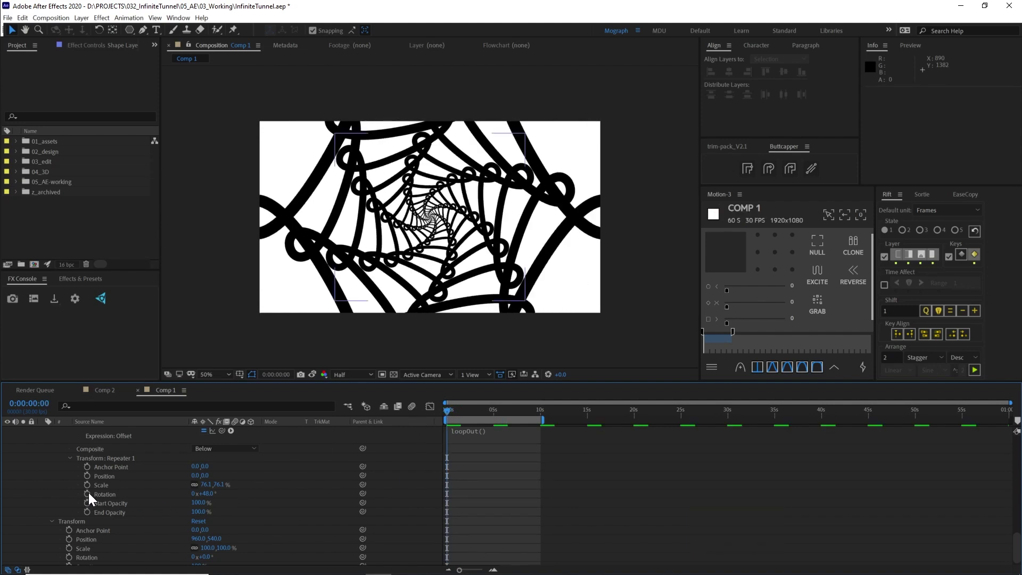
Keyframe Repeater Rotation at 0 and 10 seconds, then preview the twisting tunnel.
left_click(88, 493)
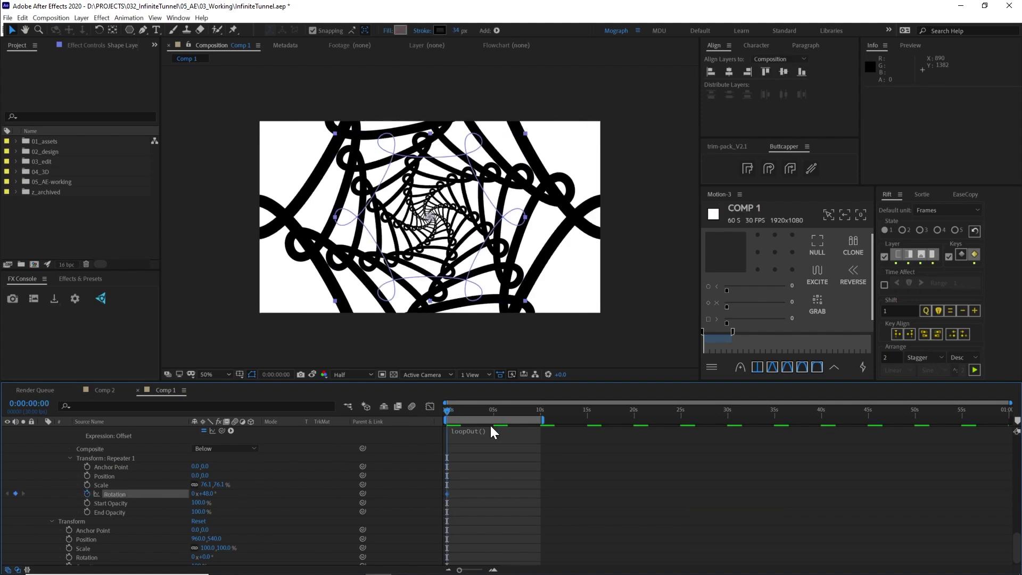
left_click_drag(501, 414, 534, 413)
left_click_drag(205, 494, 224, 493)
left_click(534, 453)
left_click(451, 408)
key("space")
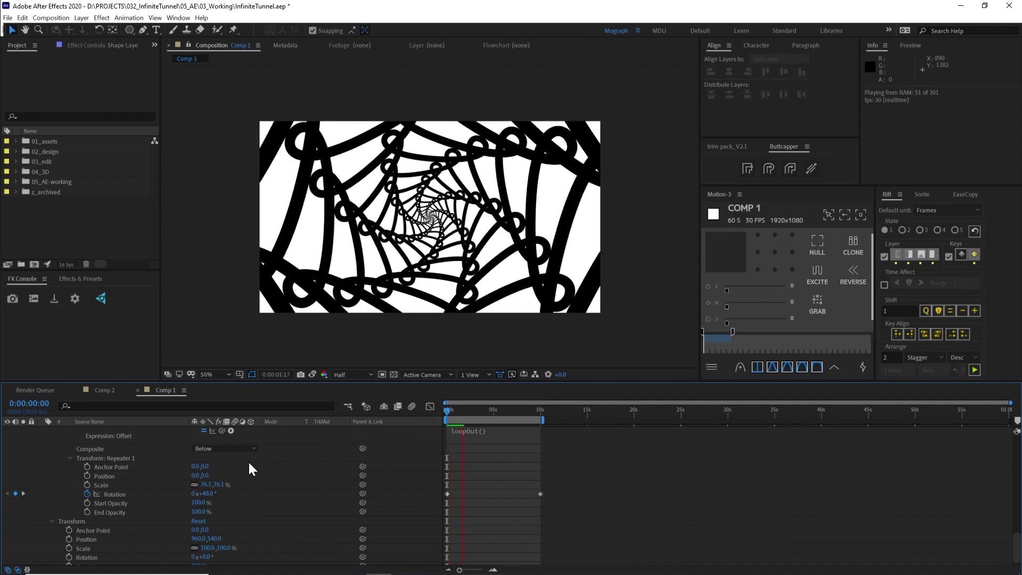
scroll(229, 473, "up", 5)
key("ctrl+z")
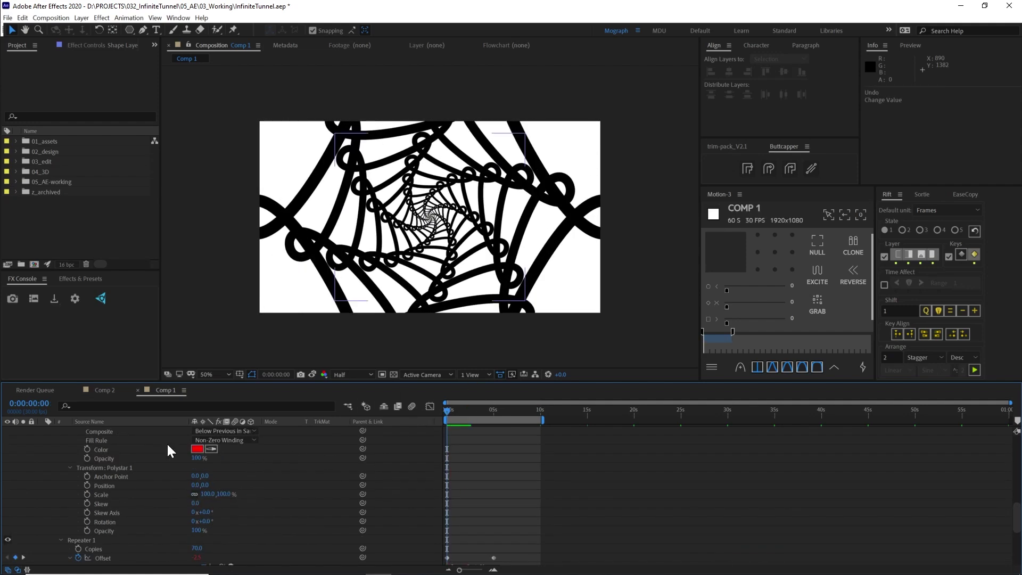
left_click(124, 467)
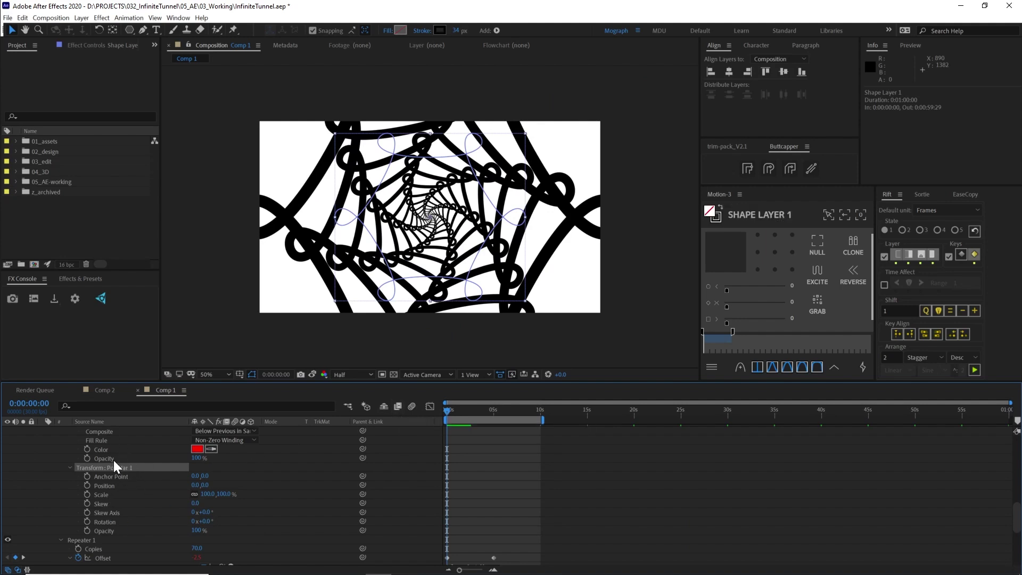
scroll(113, 487, "down", 3)
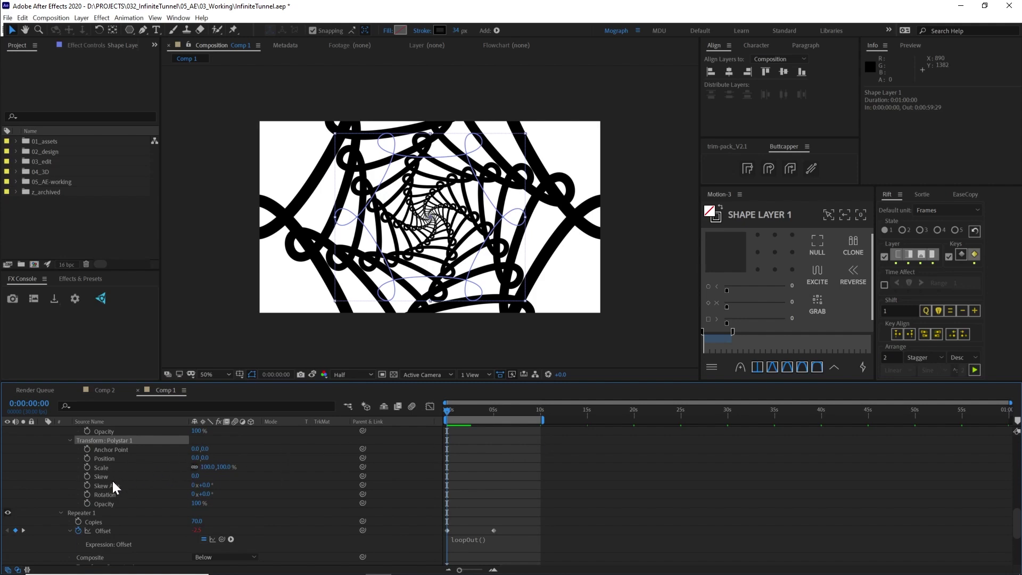
left_click(115, 494)
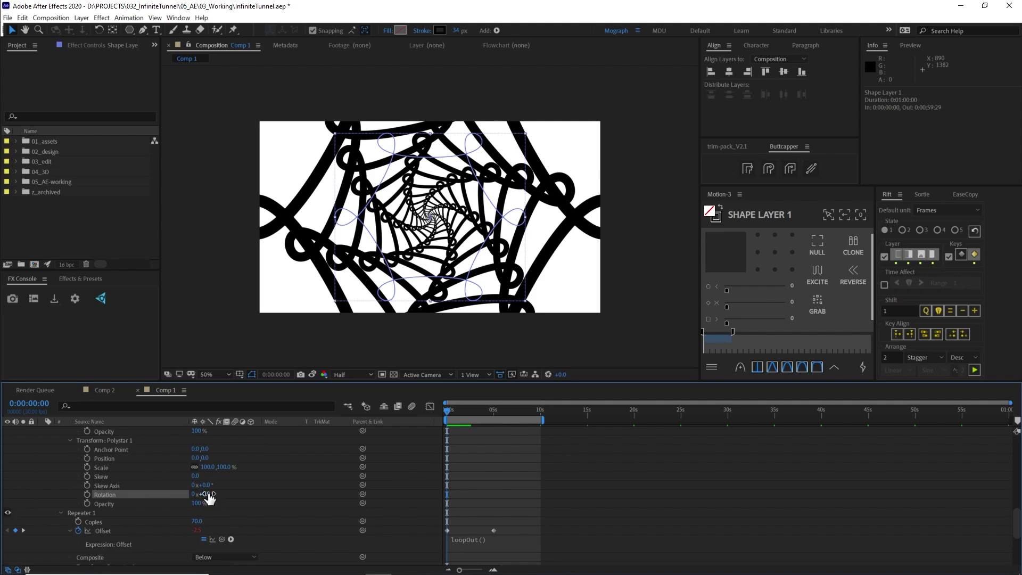
left_click_drag(205, 494, 231, 487)
key("ctrl+z")
scroll(286, 483, "down", 5)
key("ctrl+z")
key("ctrl+z")
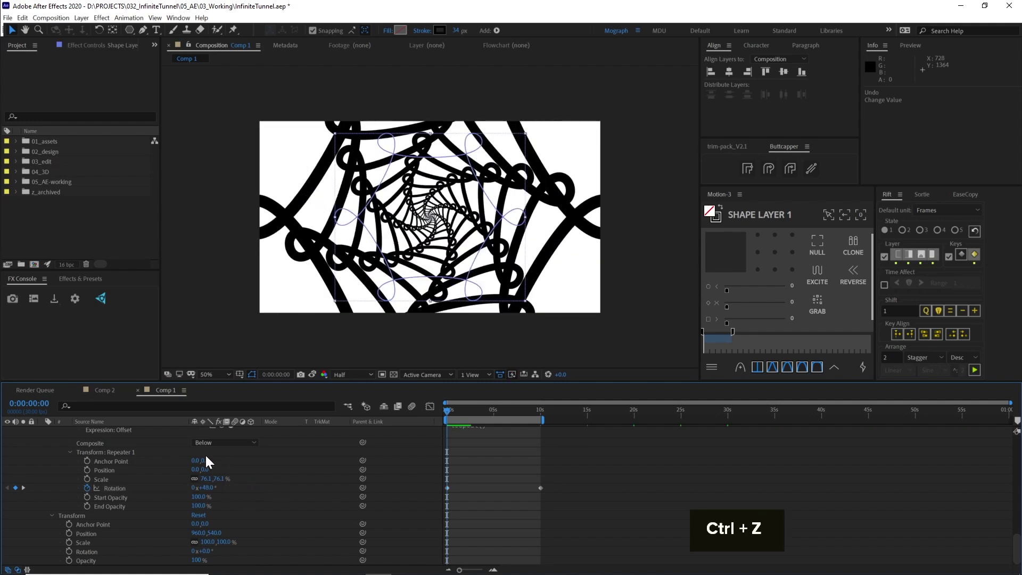
Set Repeater 1 Position Y to 22 and preview the off-centre tunnel.
left_click(120, 452)
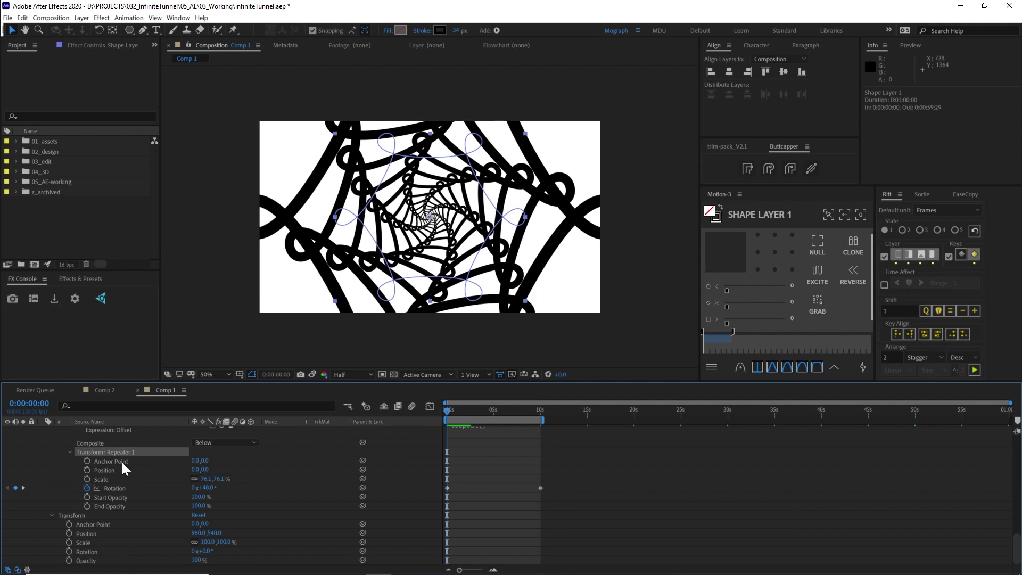
left_click_drag(205, 469, 207, 477)
key("space")
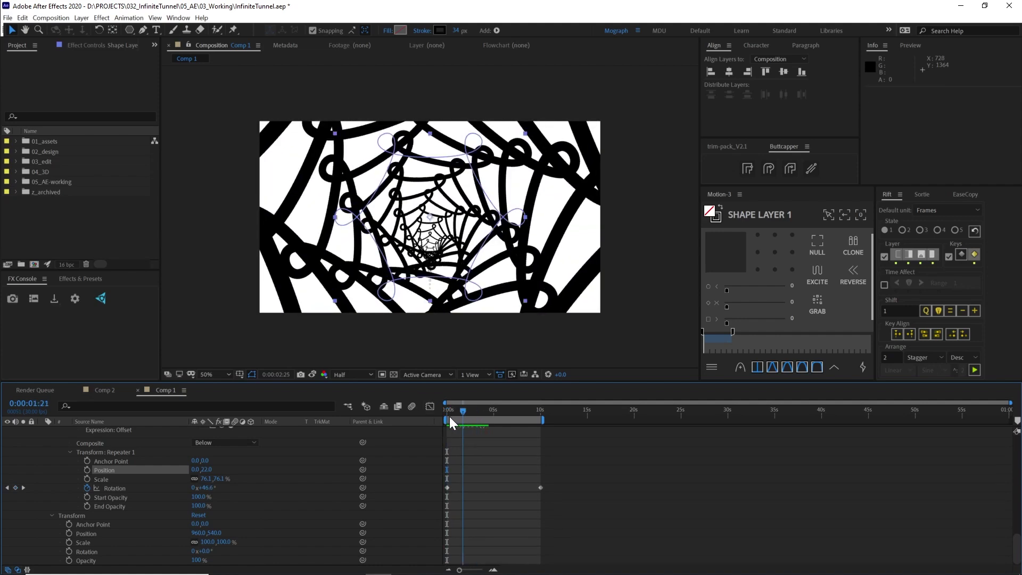
left_click(469, 422)
Add a Zig Zag operator to the tunnel shapes with size 47.
scroll(463, 447, "up", 5)
scroll(467, 448, "up", 5)
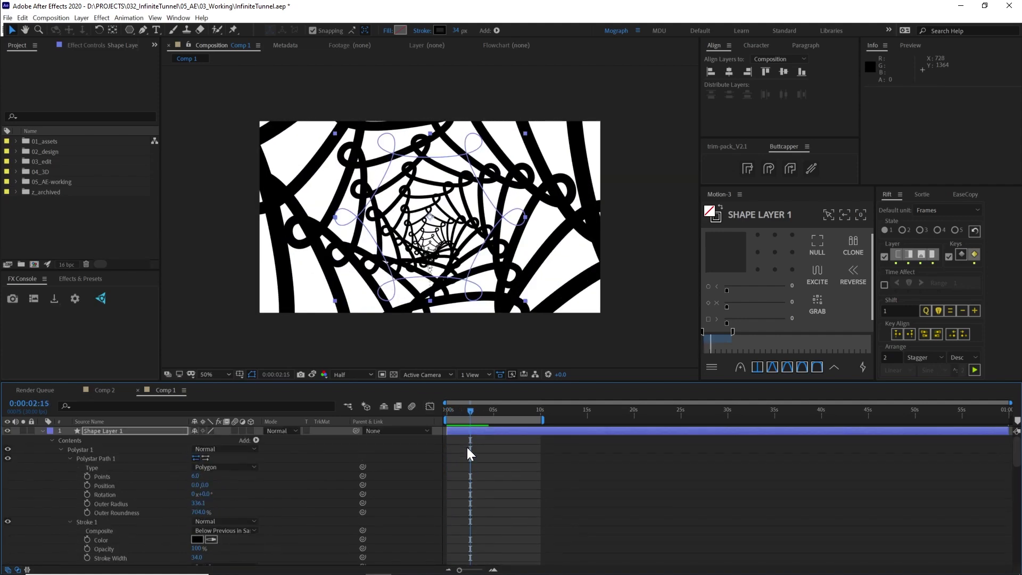
left_click(243, 440)
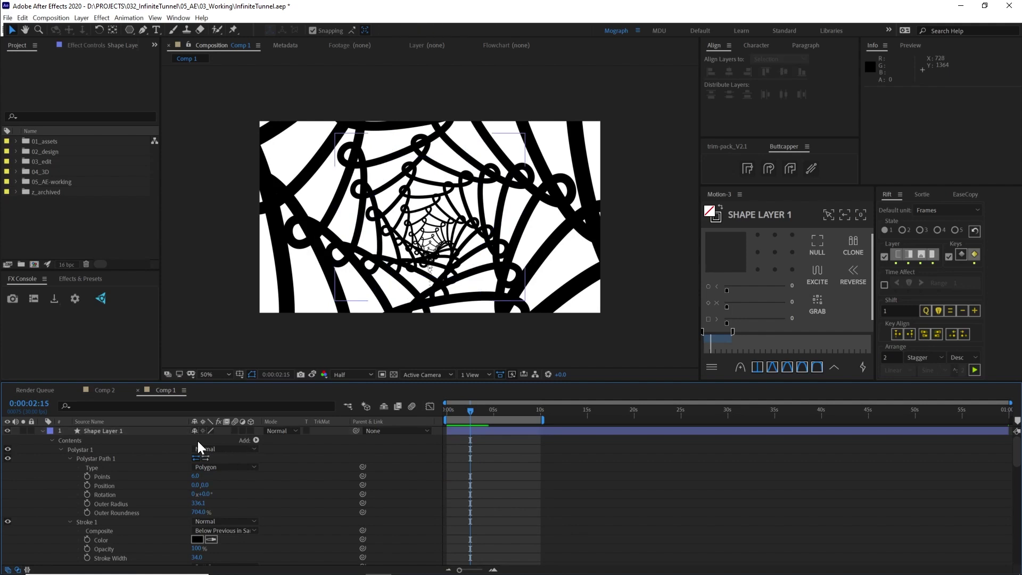
left_click(256, 440)
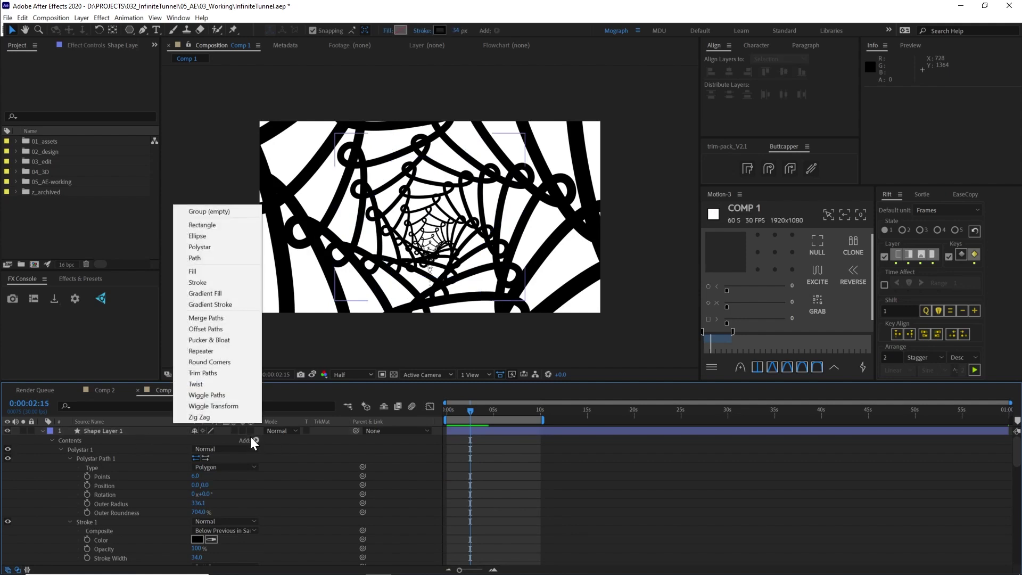
left_click(219, 415)
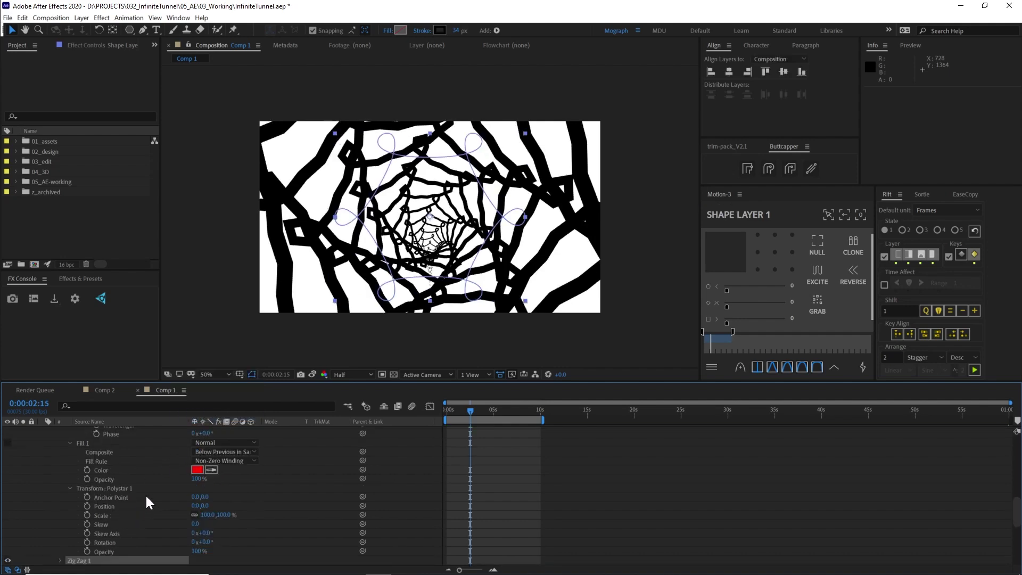
scroll(149, 494, "down", 1)
left_click(59, 533)
scroll(133, 527, "down", 2)
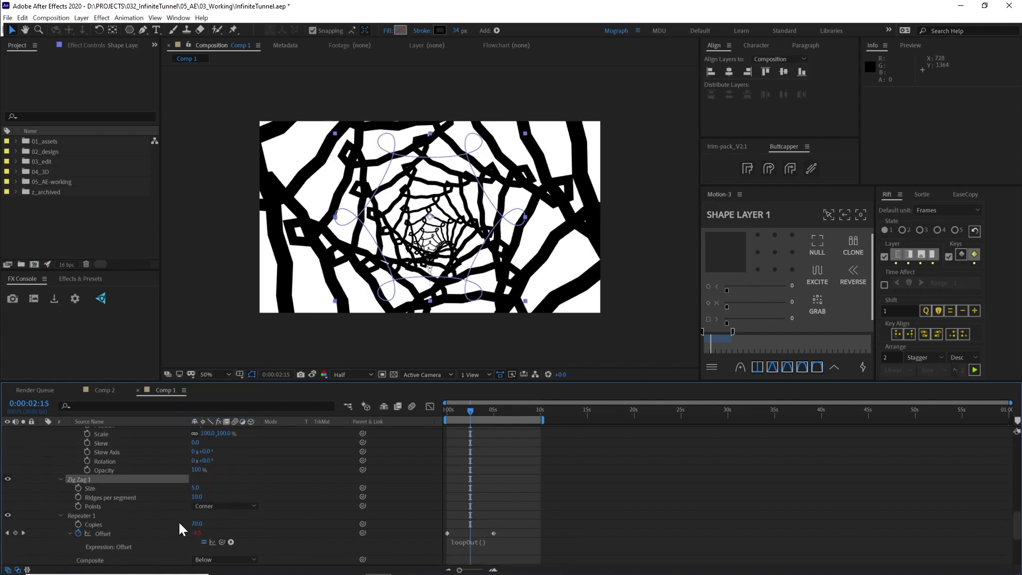
left_click_drag(197, 494, 220, 488)
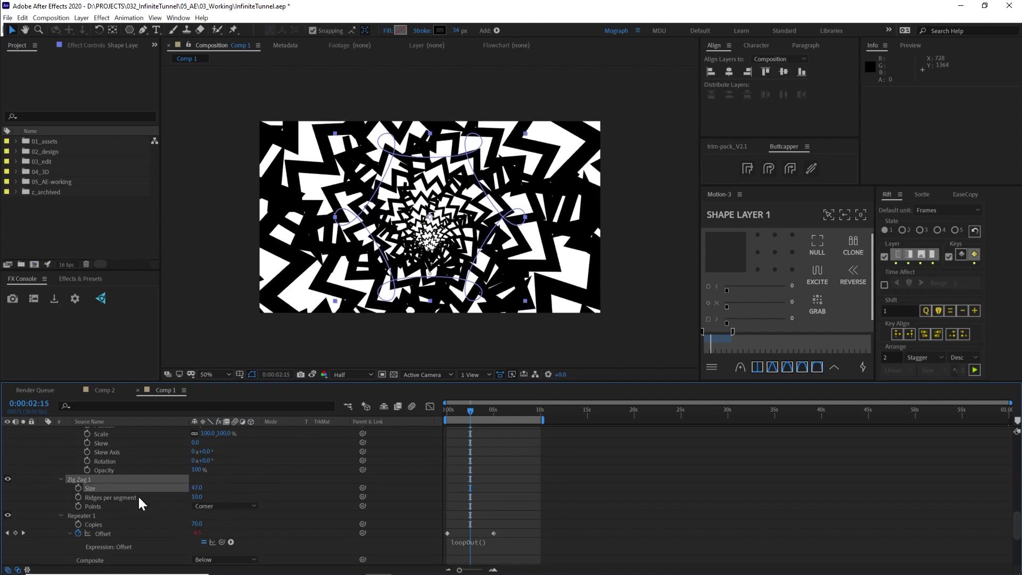
Set the polystar's outer roundness to 59% and the stroke width to 13.
scroll(139, 494, "up", 10)
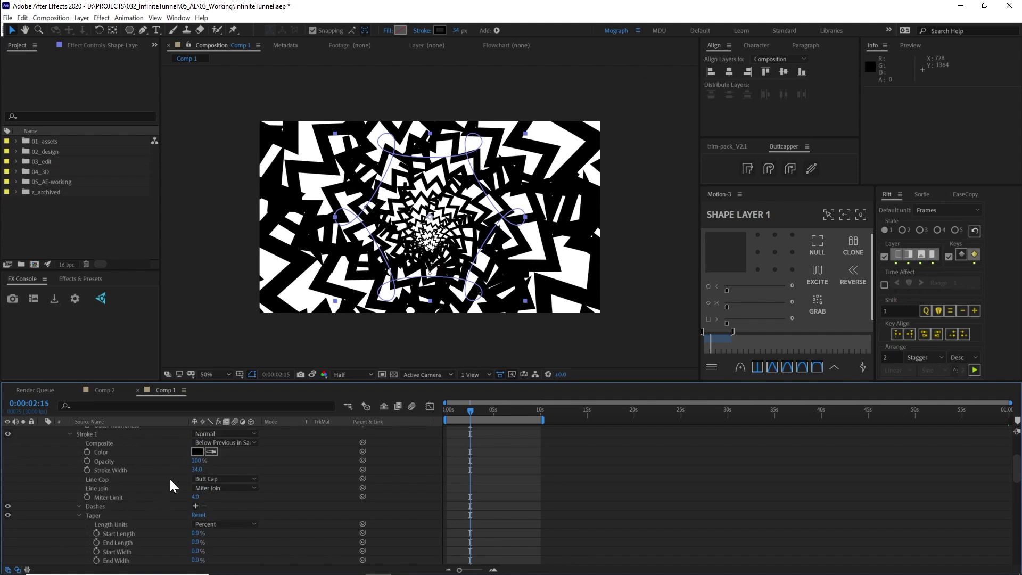
scroll(169, 477, "up", 3)
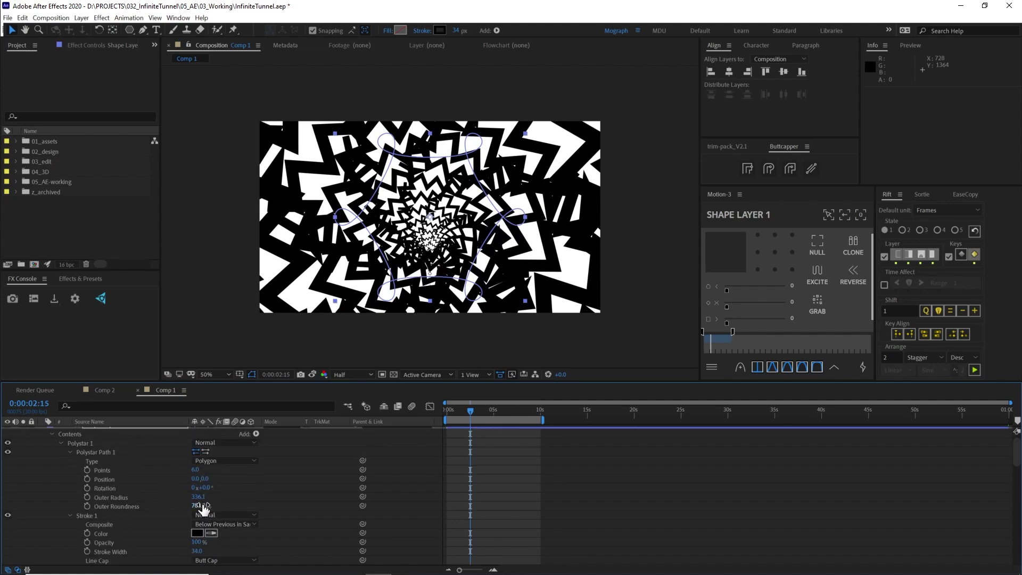
left_click_drag(203, 506, 349, 506)
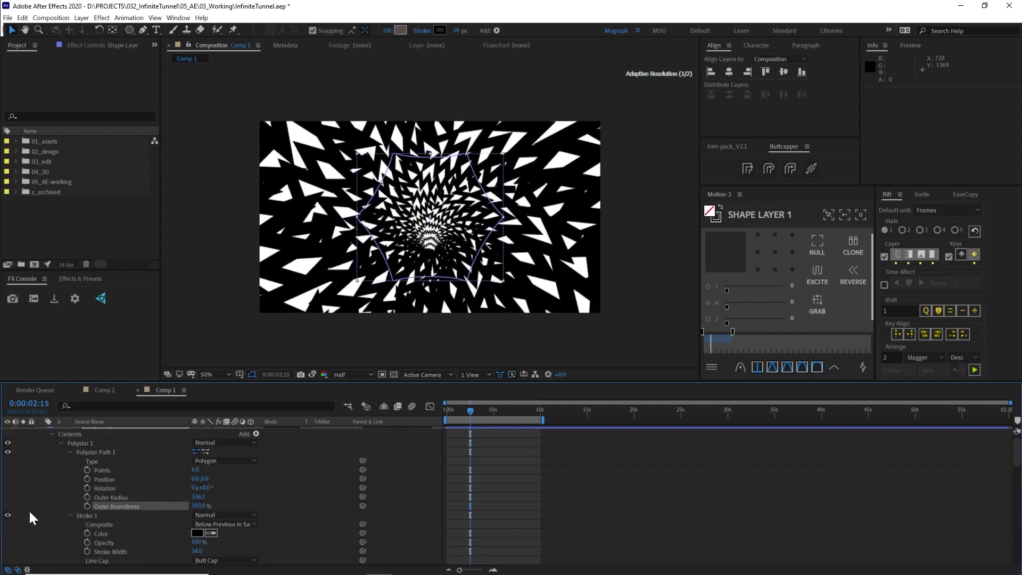
left_click_drag(198, 506, 103, 517)
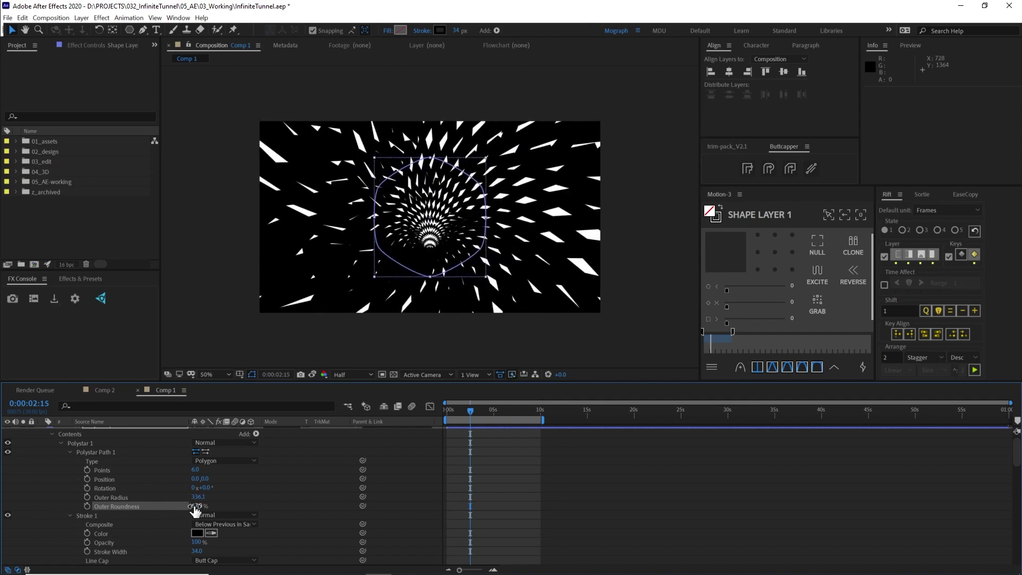
left_click_drag(195, 506, 187, 506)
left_click_drag(197, 551, 183, 551)
Preview the animation, show only keyframed properties, and move to about five seconds.
key("space")
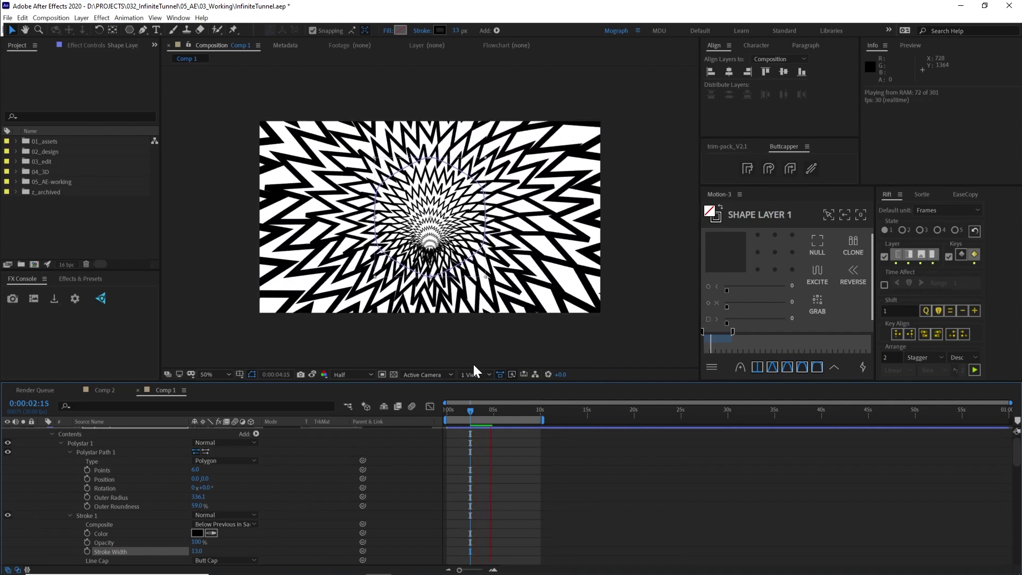
left_click(70, 452)
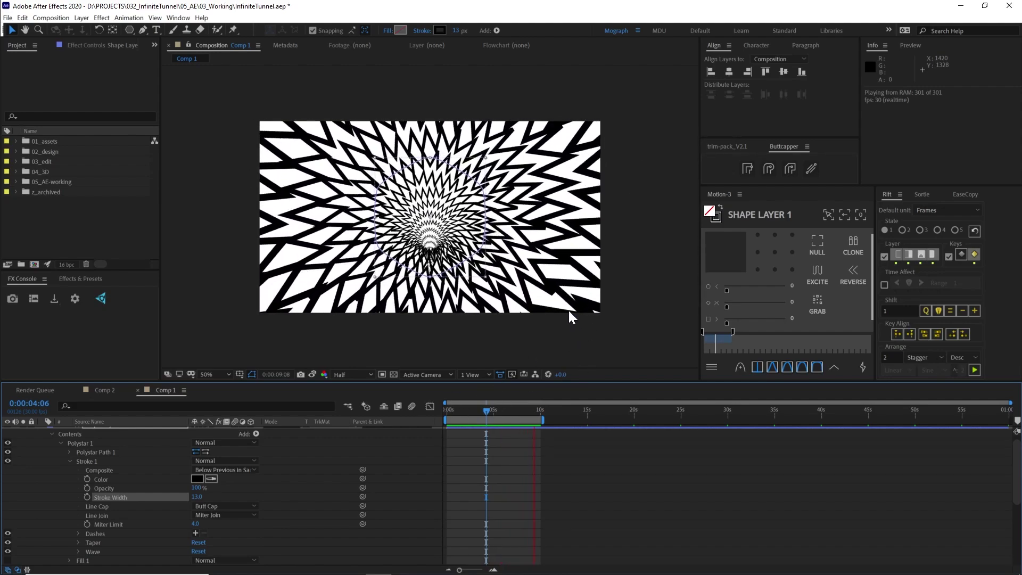
scroll(458, 482, "up", 1)
key("u")
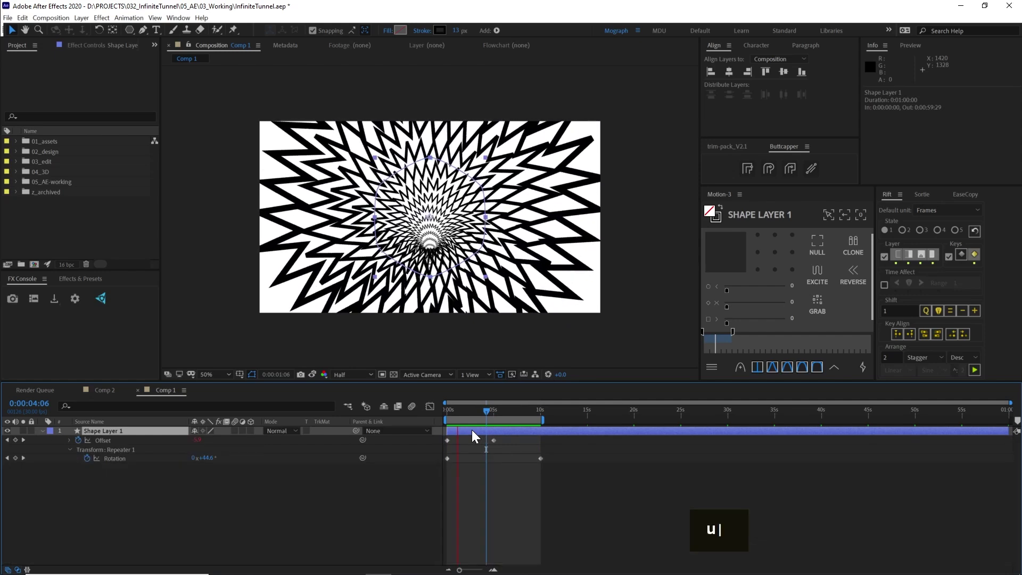
left_click_drag(465, 413, 444, 416)
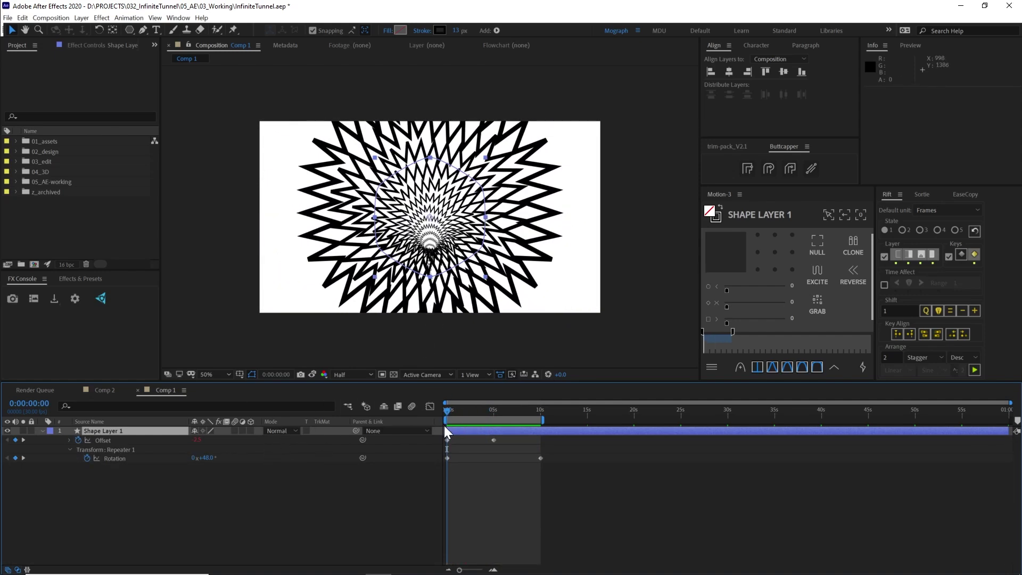
left_click_drag(479, 411, 494, 413)
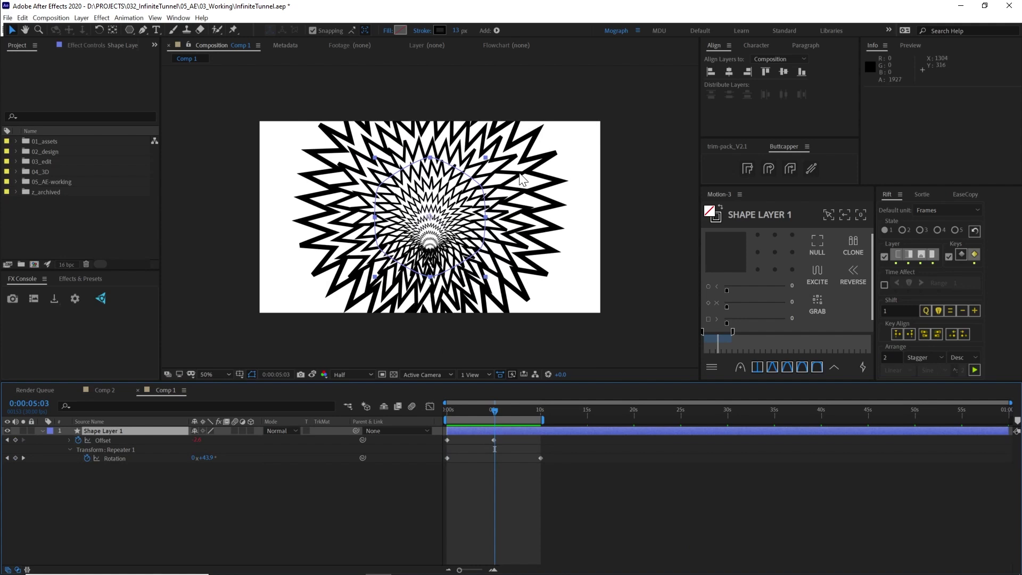
key("shift")
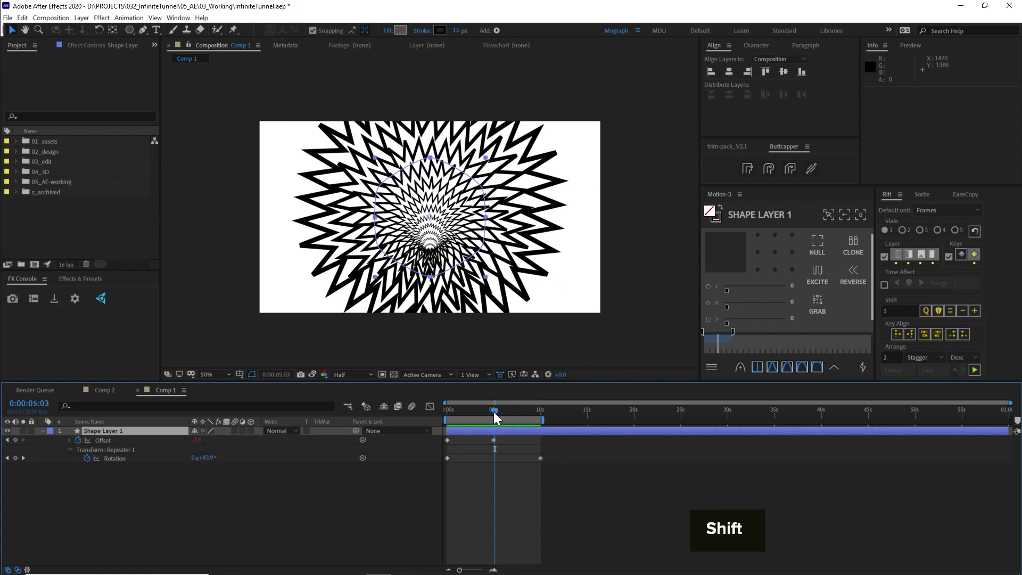
Check Offset's loopOut expression and set Repeater 1 Copies to 96.
left_click(70, 439)
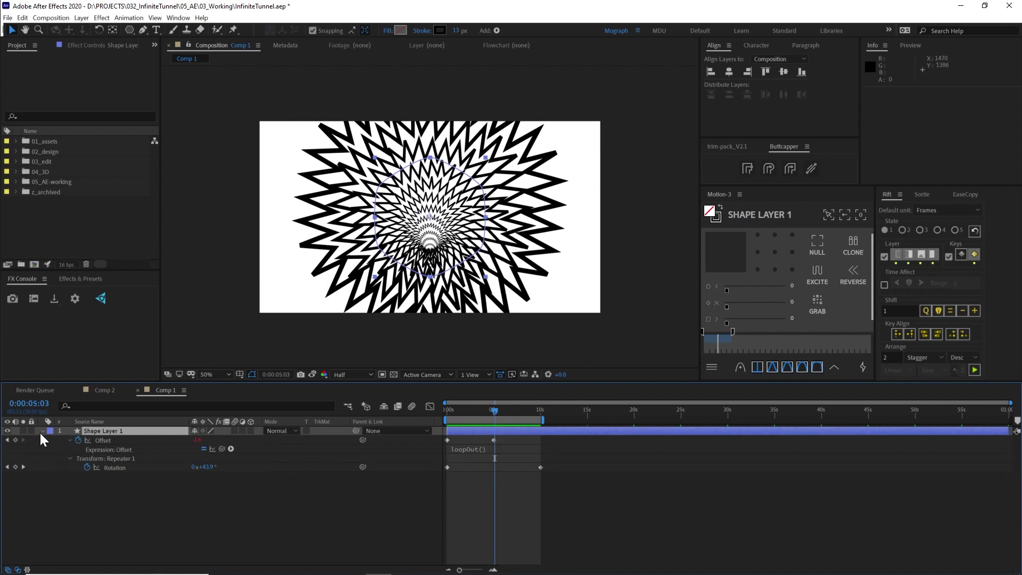
left_click(42, 431)
left_click(42, 431)
left_click(117, 477)
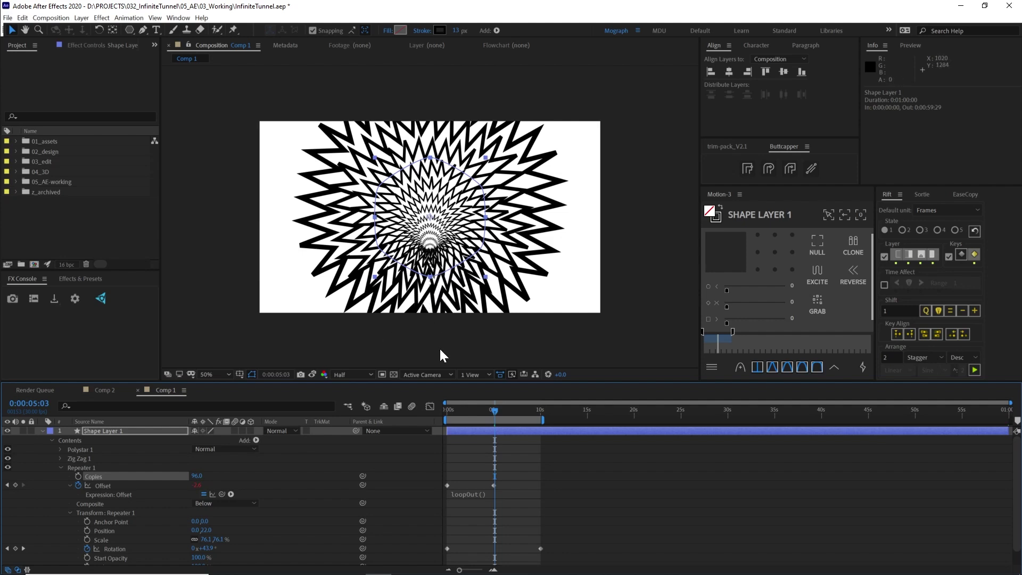
Adjust the repeater Offset value and give its first keyframe auto-Bezier interpolation.
left_click_drag(500, 408, 447, 429)
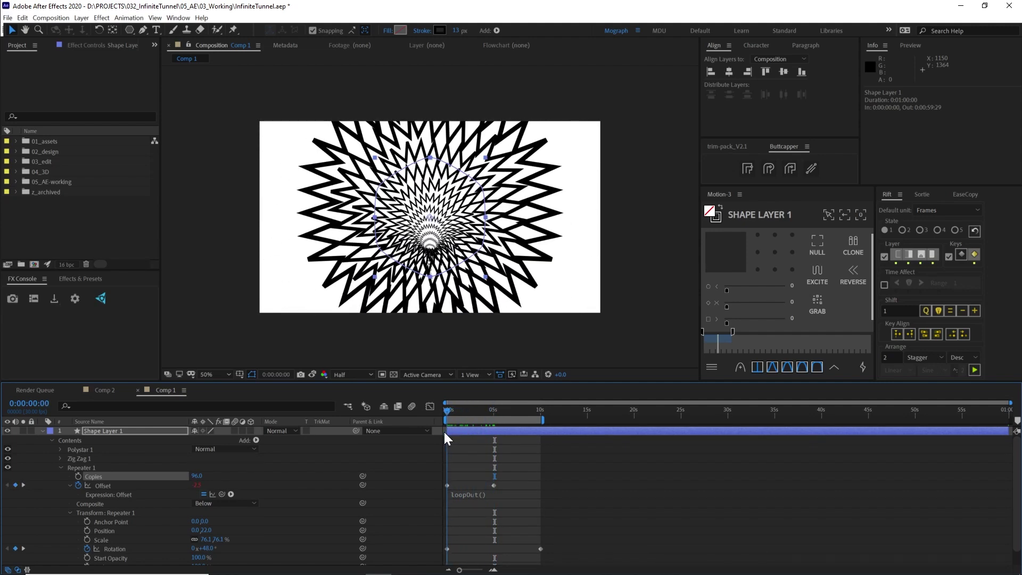
left_click_drag(502, 483, 438, 487)
key("ctrl")
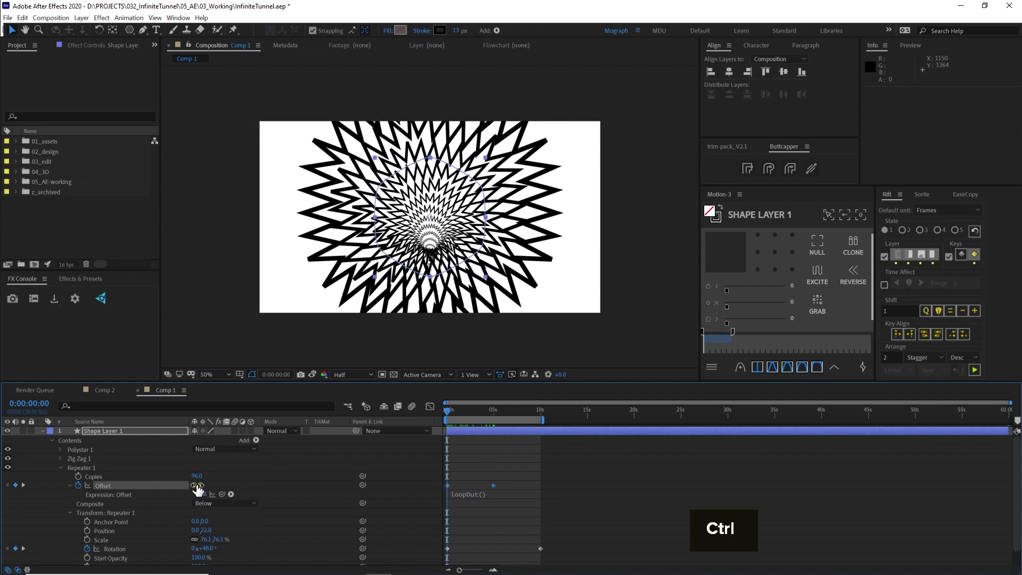
left_click_drag(197, 487, 189, 488)
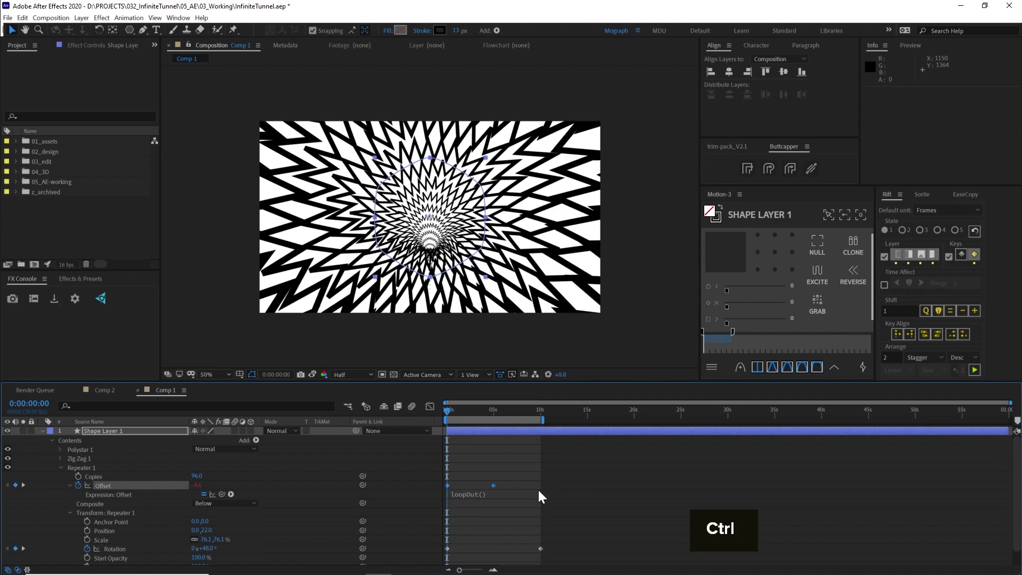
left_click(491, 485, "ctrl")
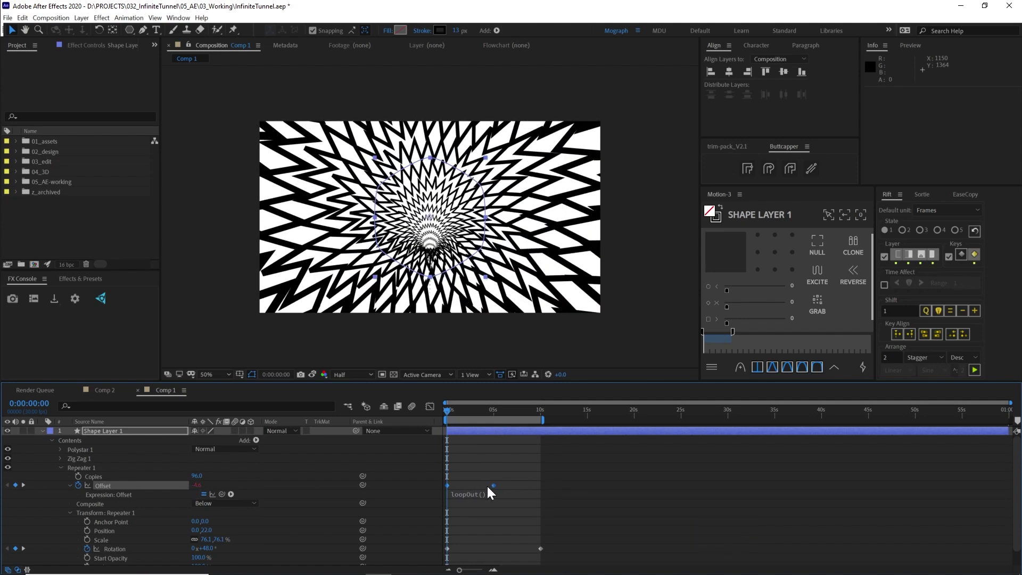
left_click(469, 460)
RAM preview the looping zigzag tunnel twice.
left_click_drag(447, 411, 483, 413)
key("space")
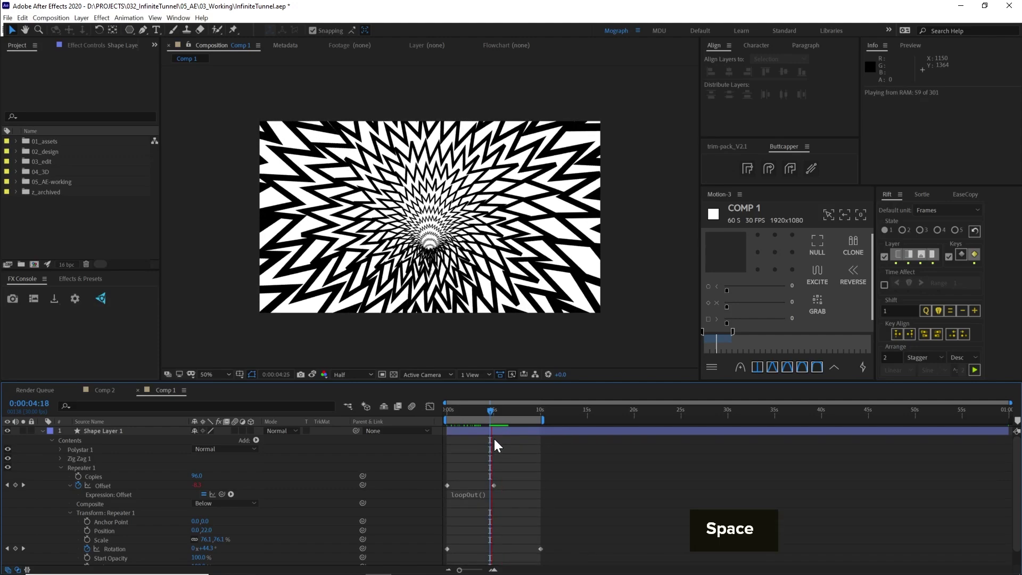
mouse_move(493, 409)
left_mouse_down()
mouse_move(435, 413)
mouse_move(484, 413)
left_mouse_up()
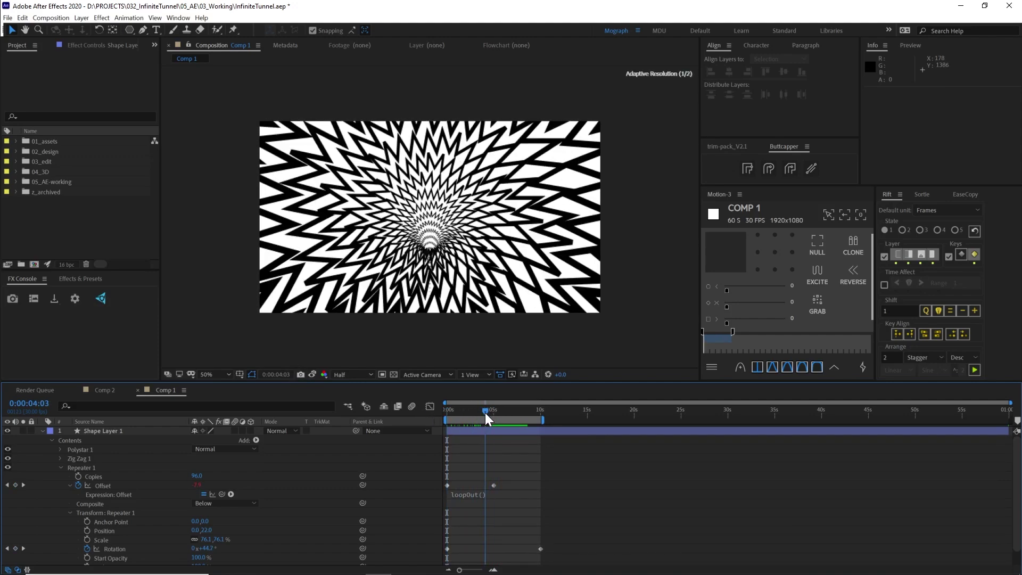
key("space")
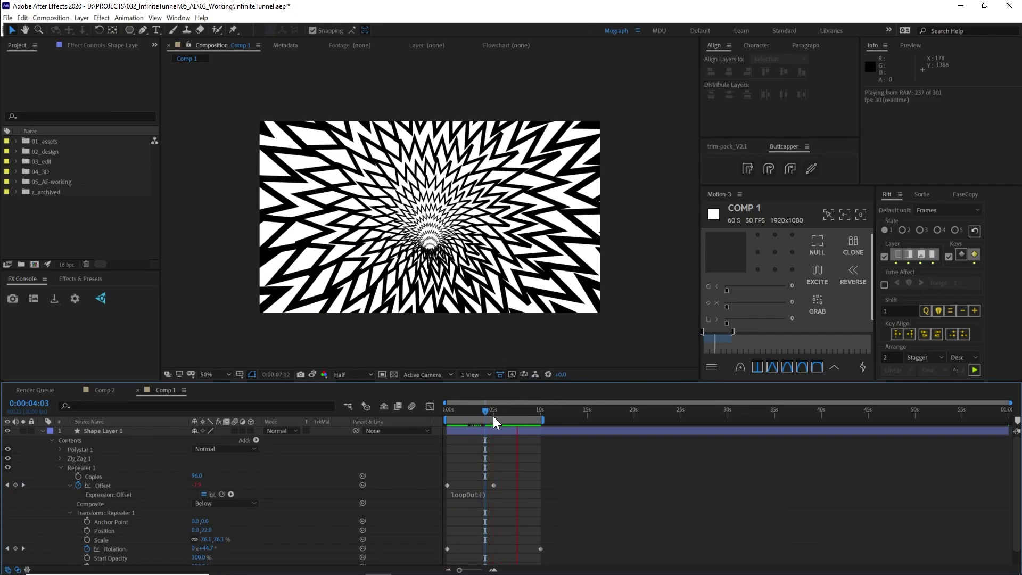
left_click_drag(487, 410, 502, 410)
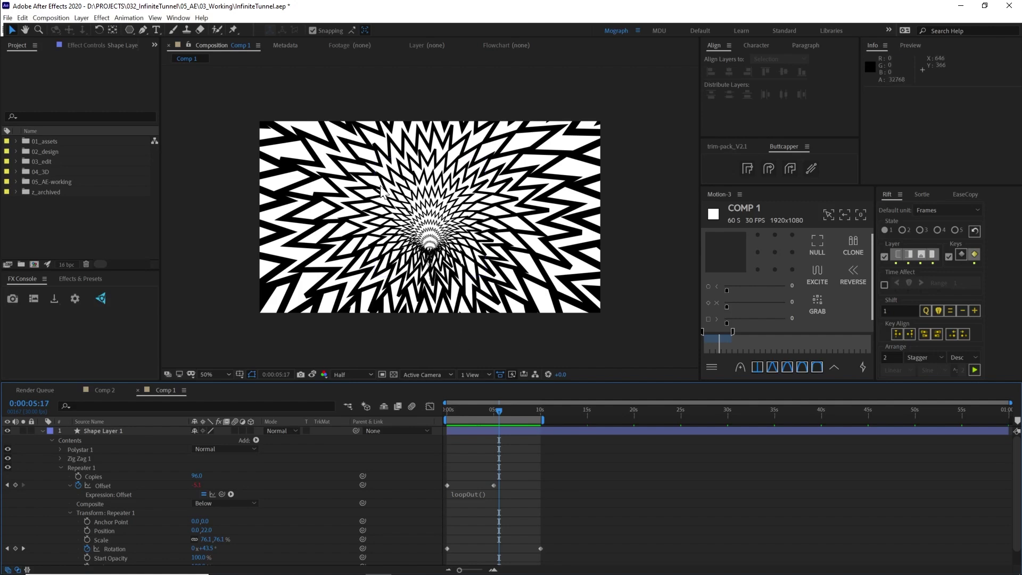
Collapse Repeater 1 and select the Polystar 1, Zig Zag 1 and Repeater 1 groups in turn.
left_click(62, 465)
left_click(85, 449)
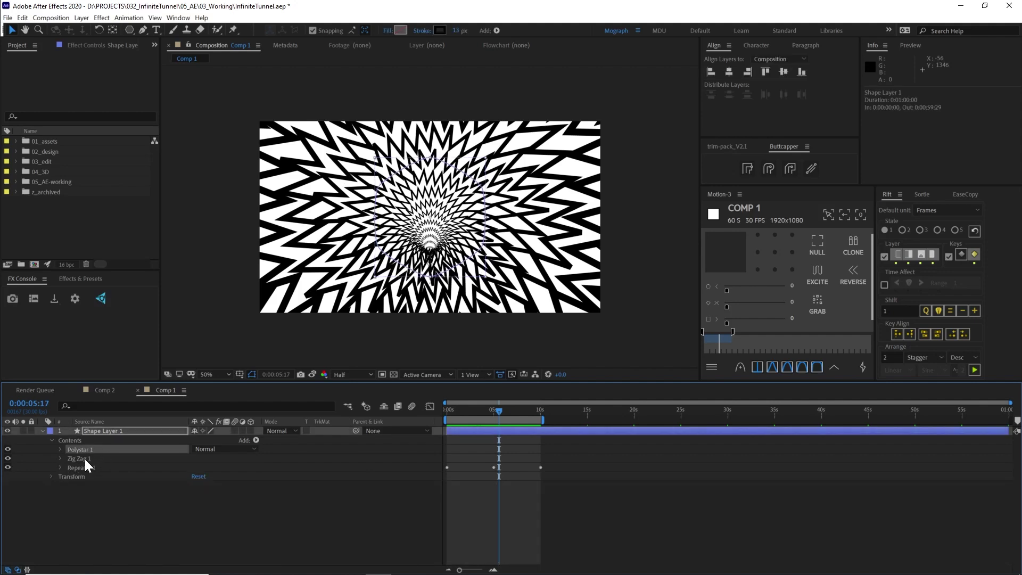
left_click(85, 458)
left_click(93, 465)
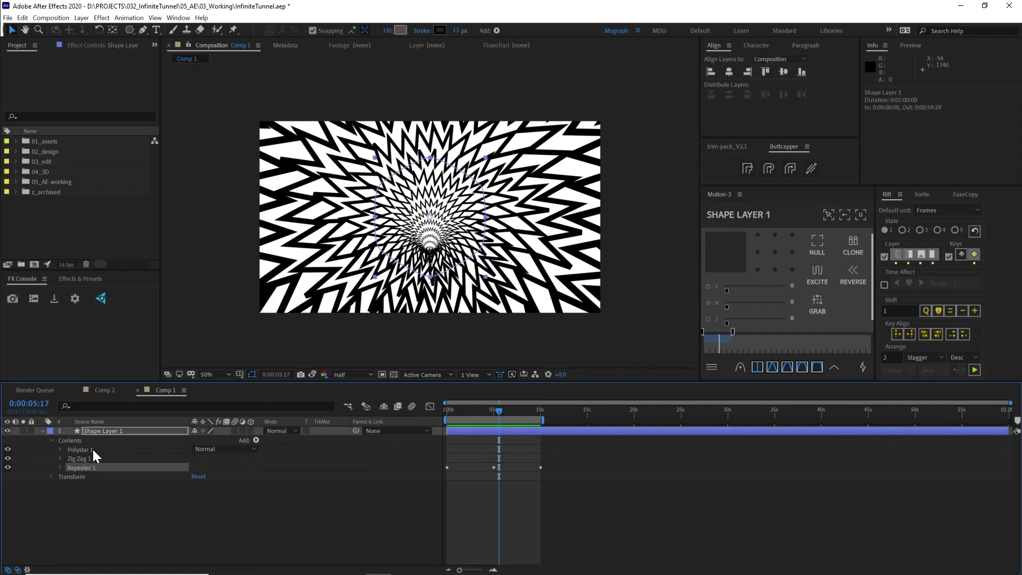
left_click(89, 449)
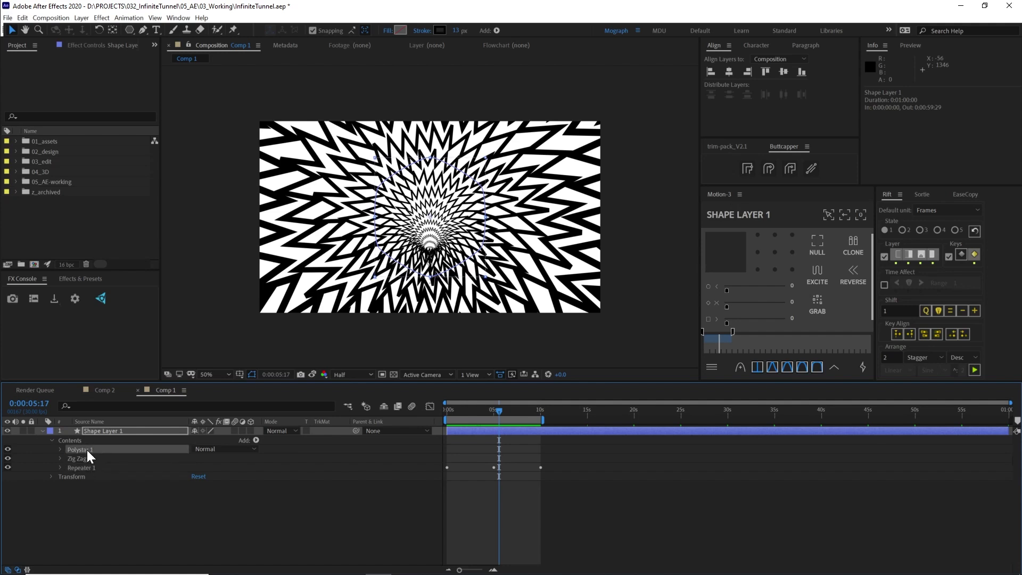
left_click(91, 458)
left_click(93, 467)
left_click(94, 449)
left_click(91, 458)
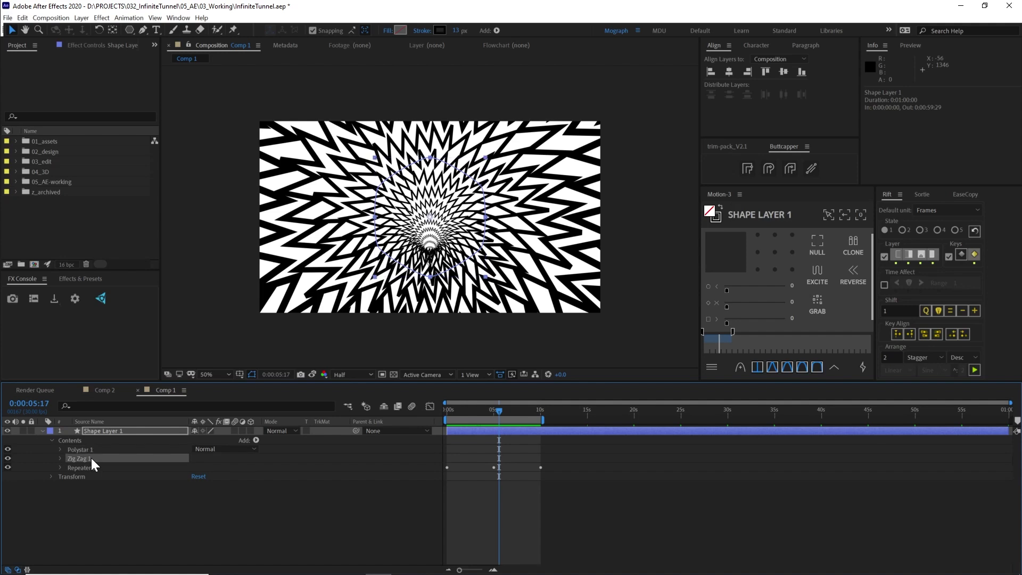
left_click(91, 464)
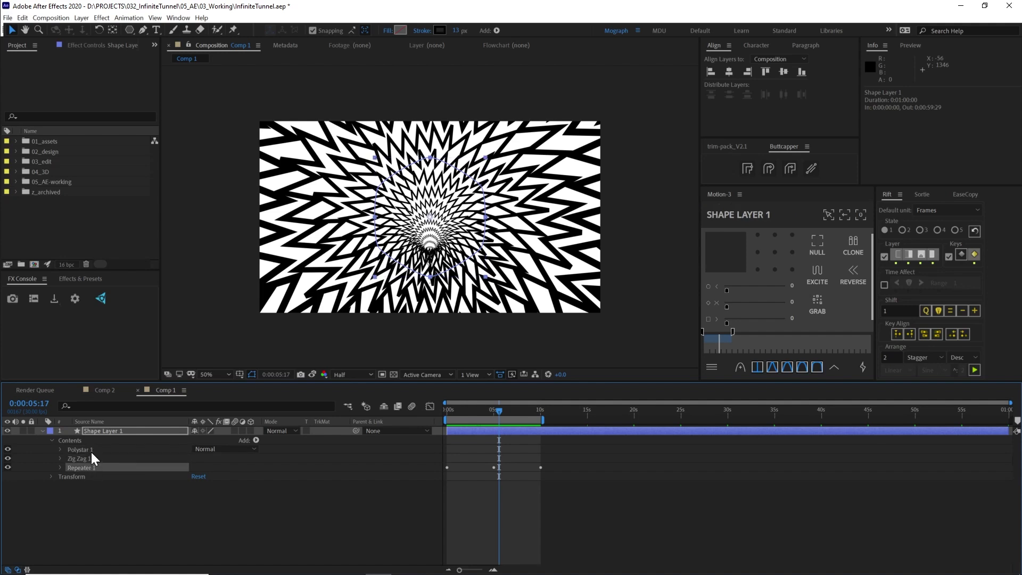
left_click(91, 450)
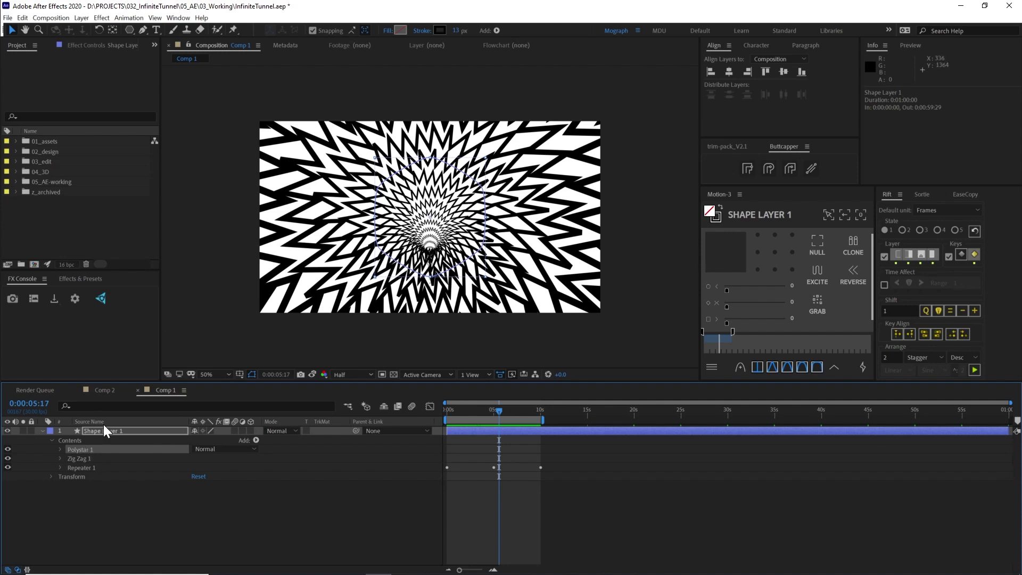
Duplicate Polystar 1 as Polystar 2 and set its stroke colour to cyan 00CEFF.
key("ctrl+d")
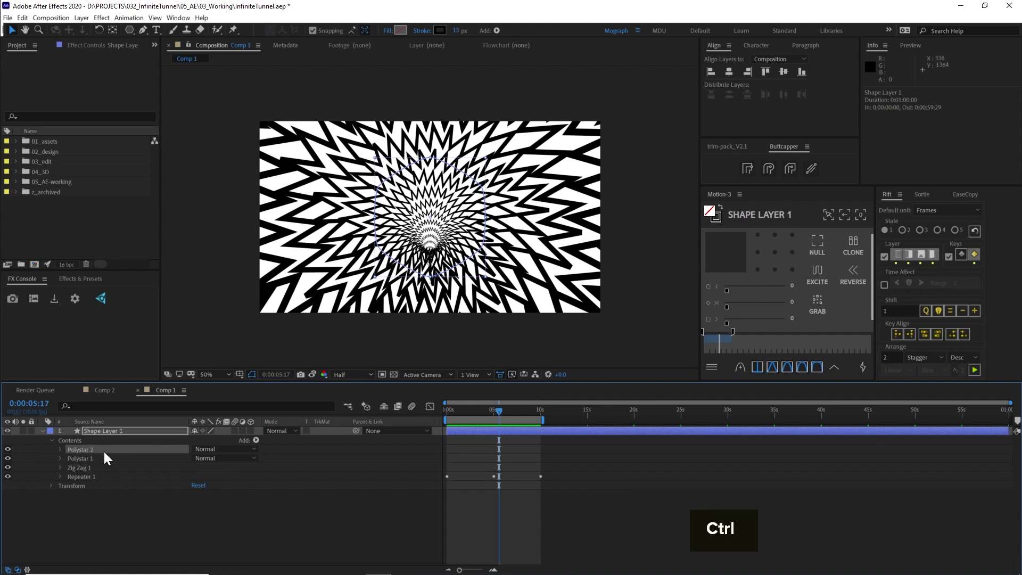
left_click(60, 449)
left_click(440, 30)
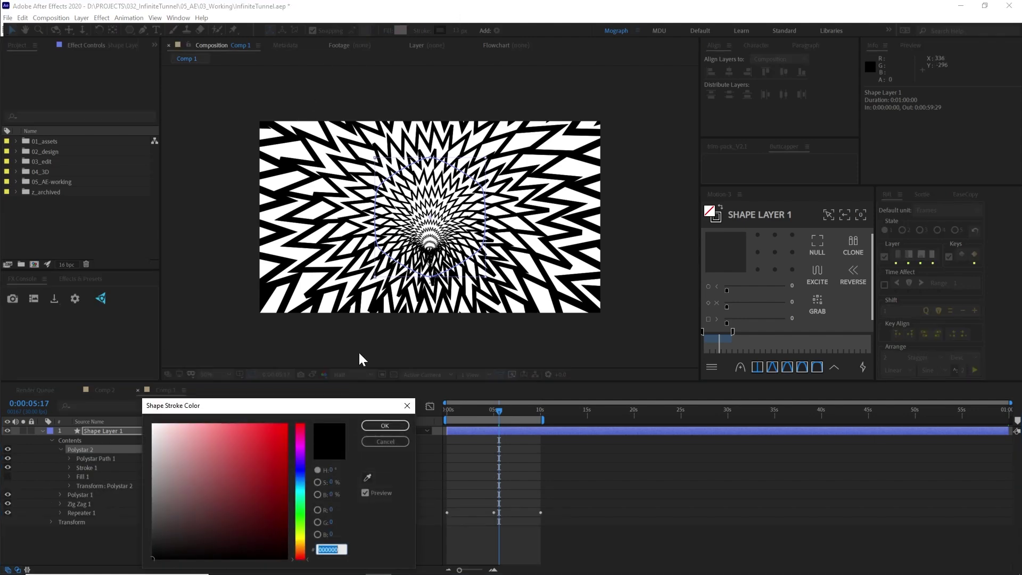
left_click_drag(312, 409, 308, 334)
left_click_drag(293, 442, 297, 410)
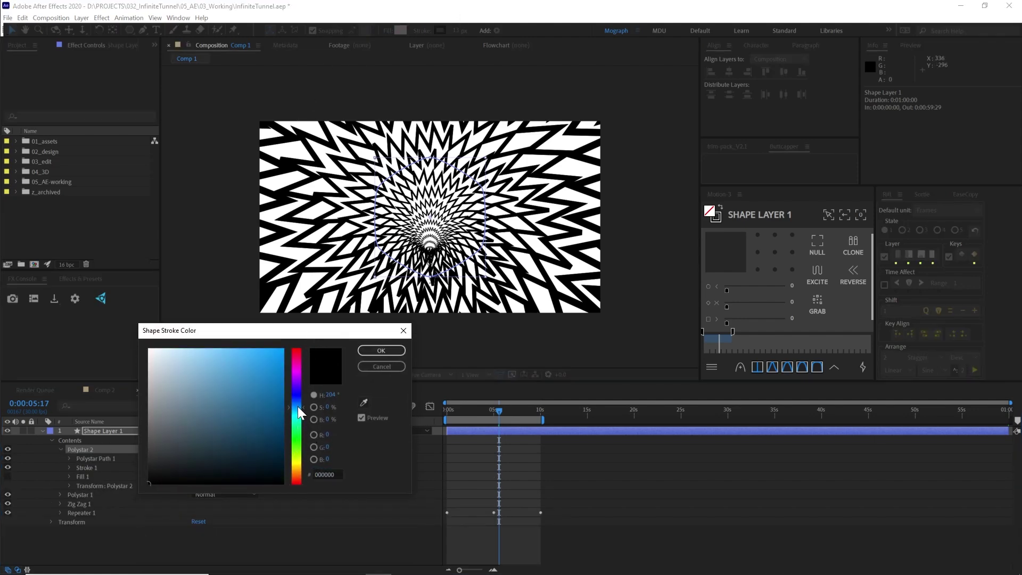
left_click_drag(276, 359, 292, 329)
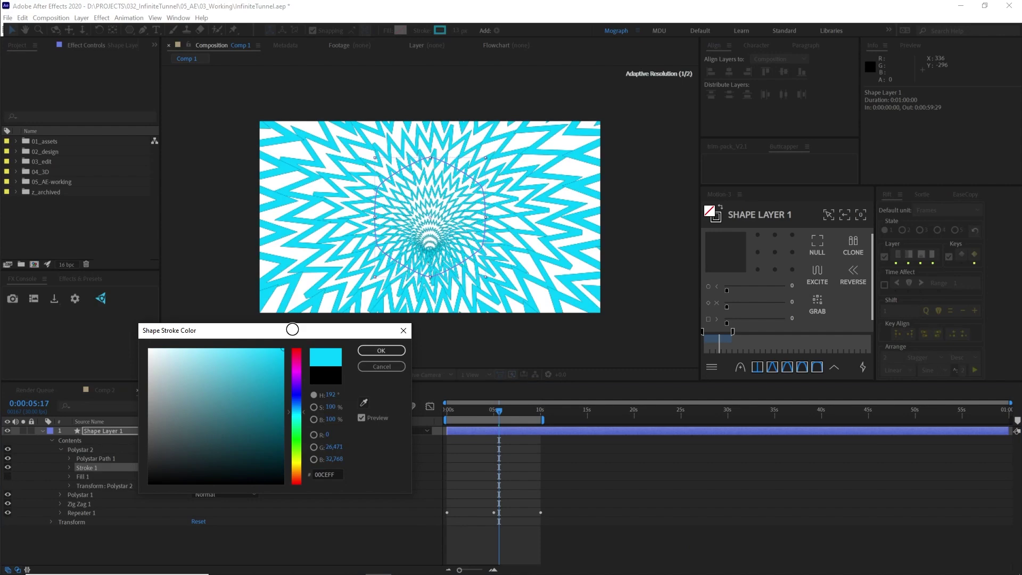
left_click(391, 347)
Set Polystar 2's path to 3 points.
left_click(70, 459)
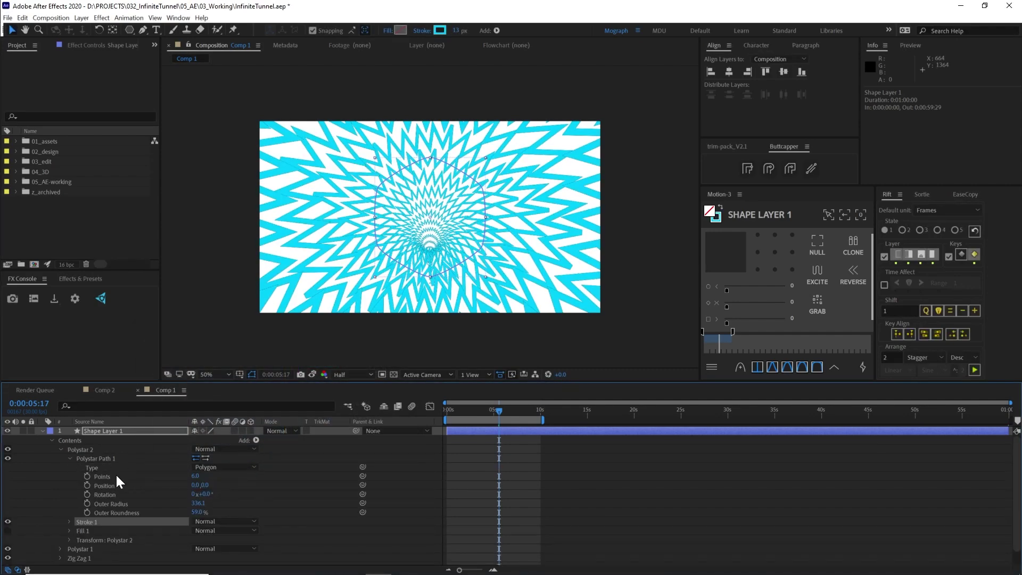
left_click_drag(195, 476, 195, 477)
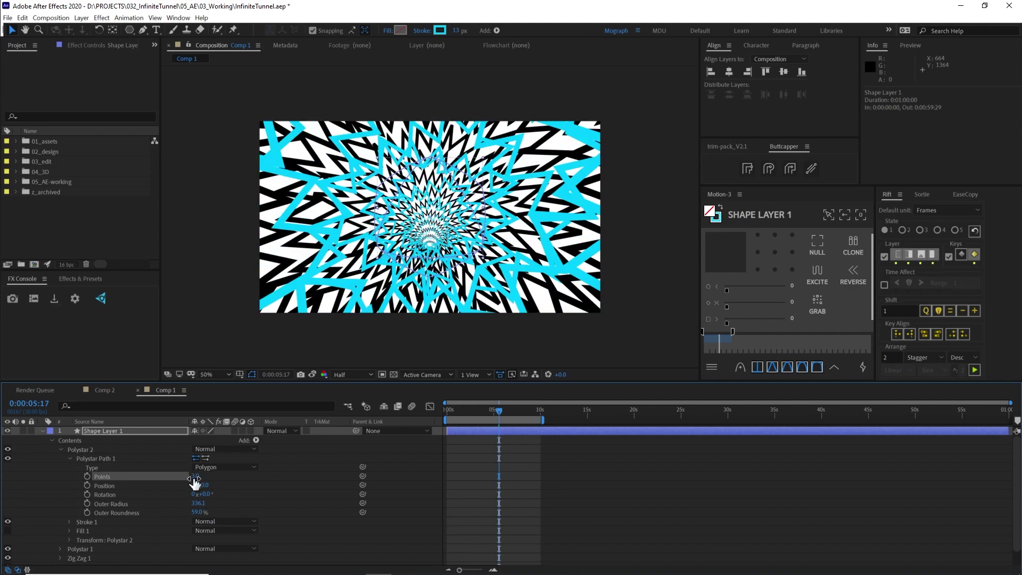
left_click(98, 459)
left_click(87, 450)
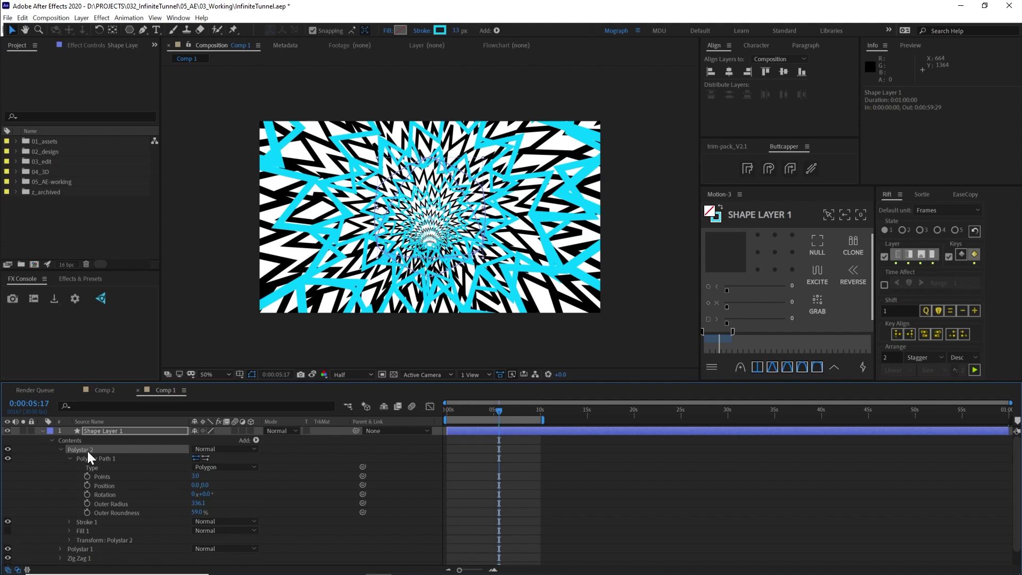
Remove Zig Zag 1 so it no longer affects the cyan polystar.
scroll(80, 545, "down", 2)
left_click(86, 543)
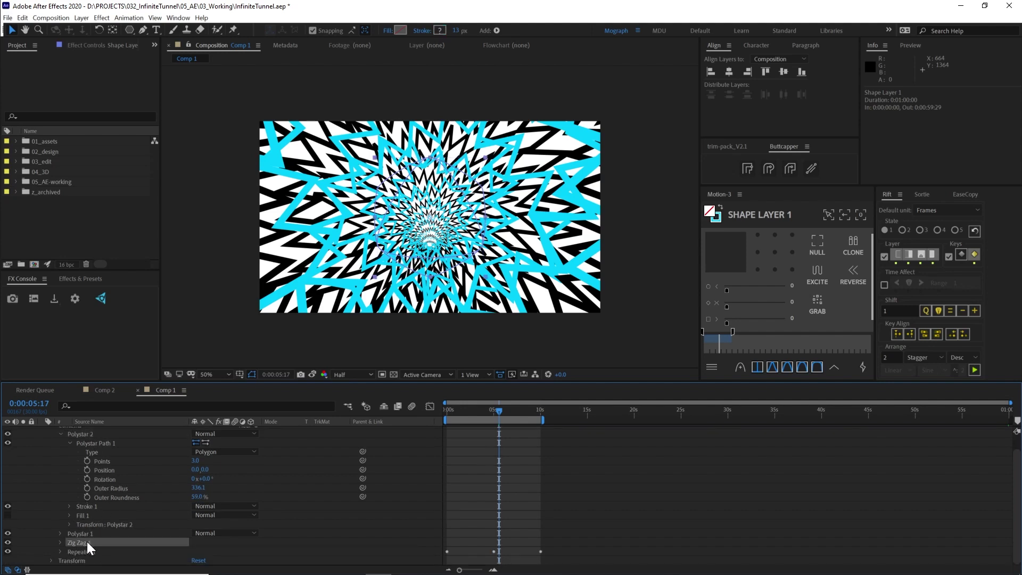
left_click(84, 532)
left_click(85, 541)
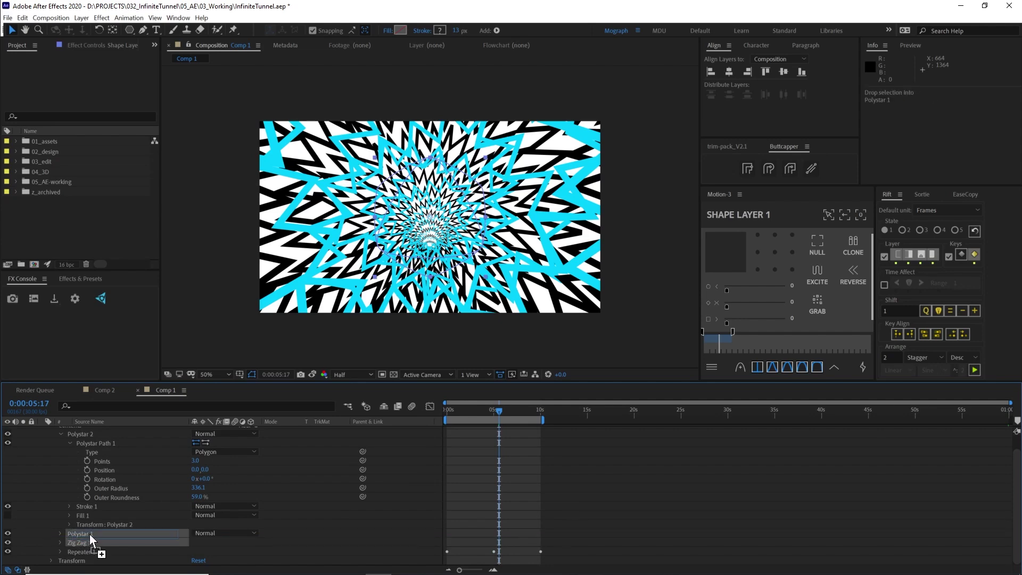
key("Delete")
Rename Polystar 2 to 'Blue Polystar'.
scroll(110, 497, "up", 1)
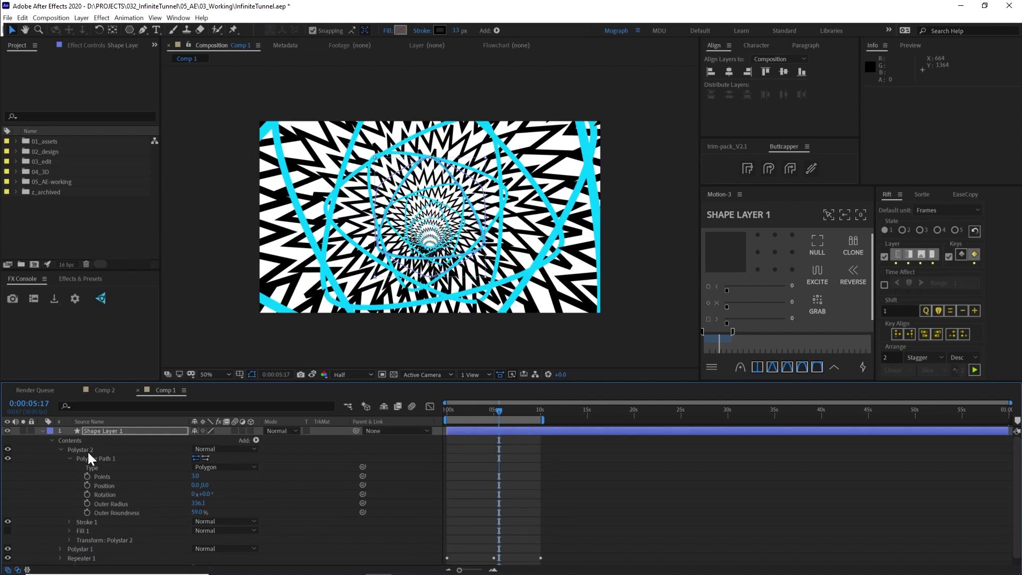
left_click(86, 448)
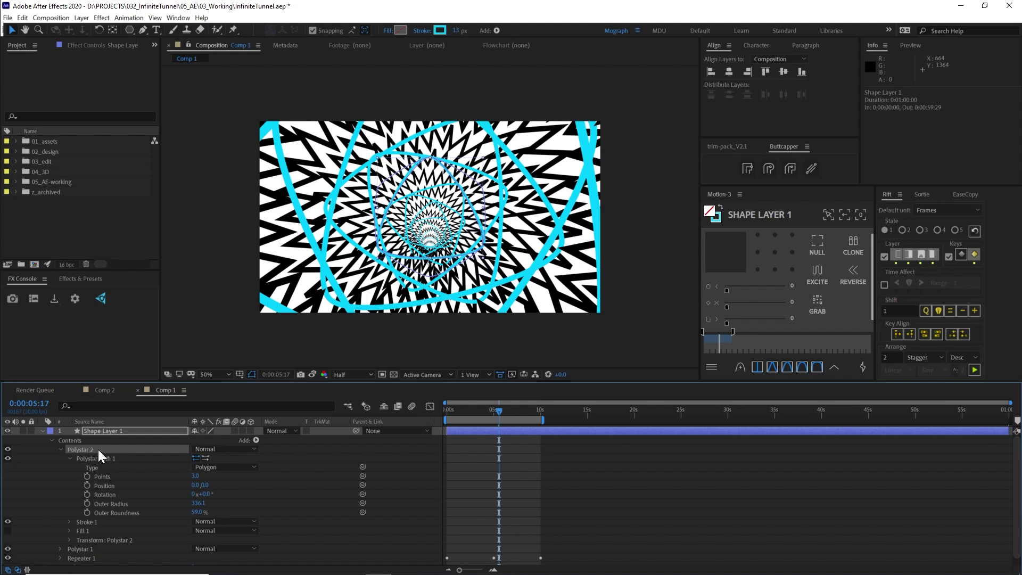
key("Return")
type("Blue ")
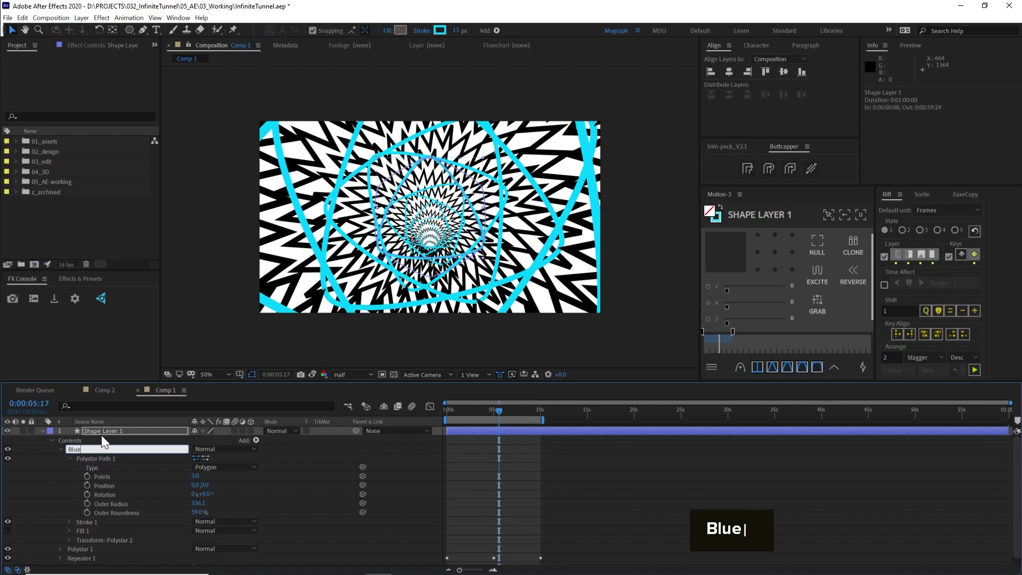
type("Polystar")
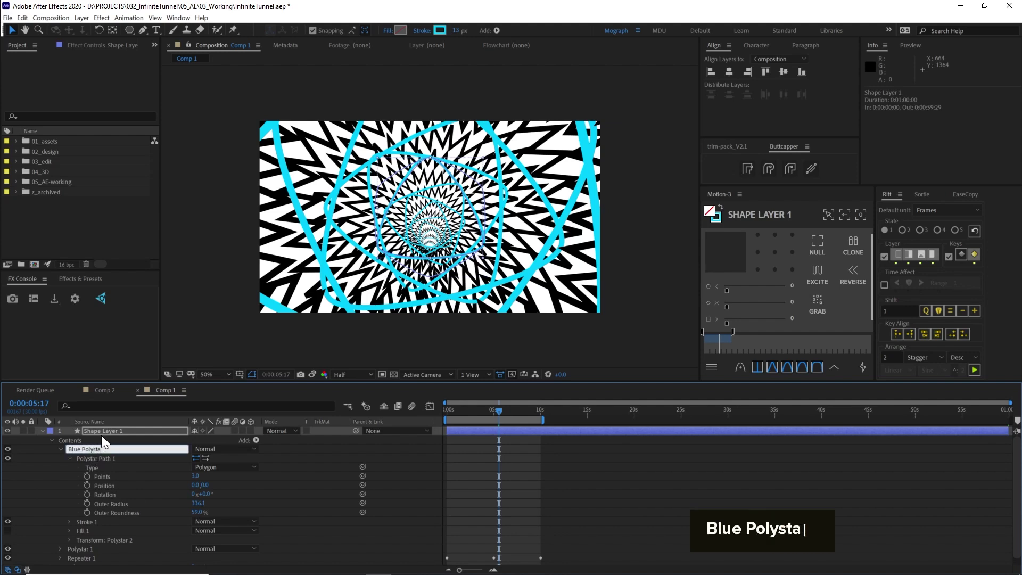
key("Return")
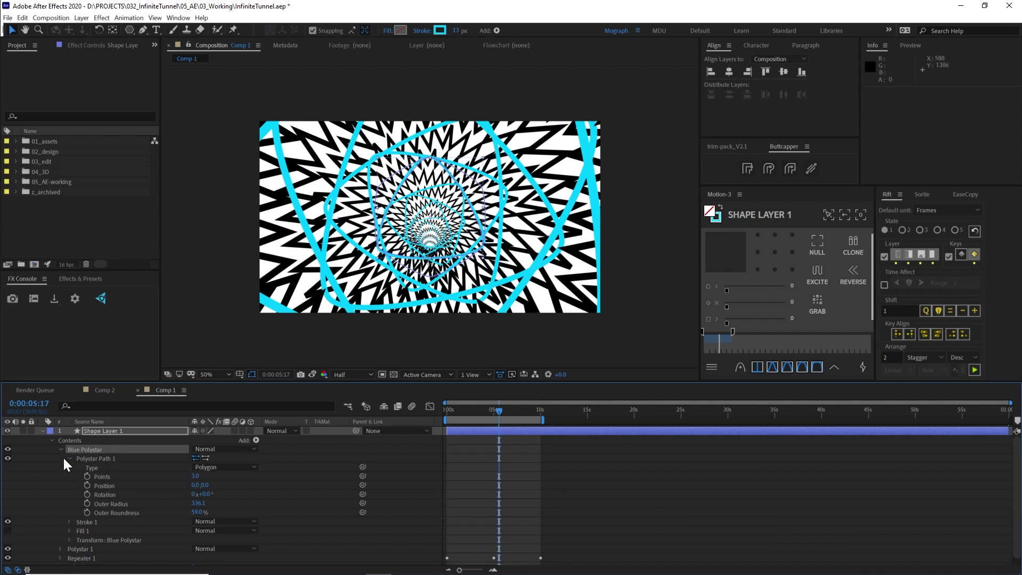
Give Blue Polystar 153% outer roundness, 19 points and 12° rotation.
scroll(87, 538, "down", 1)
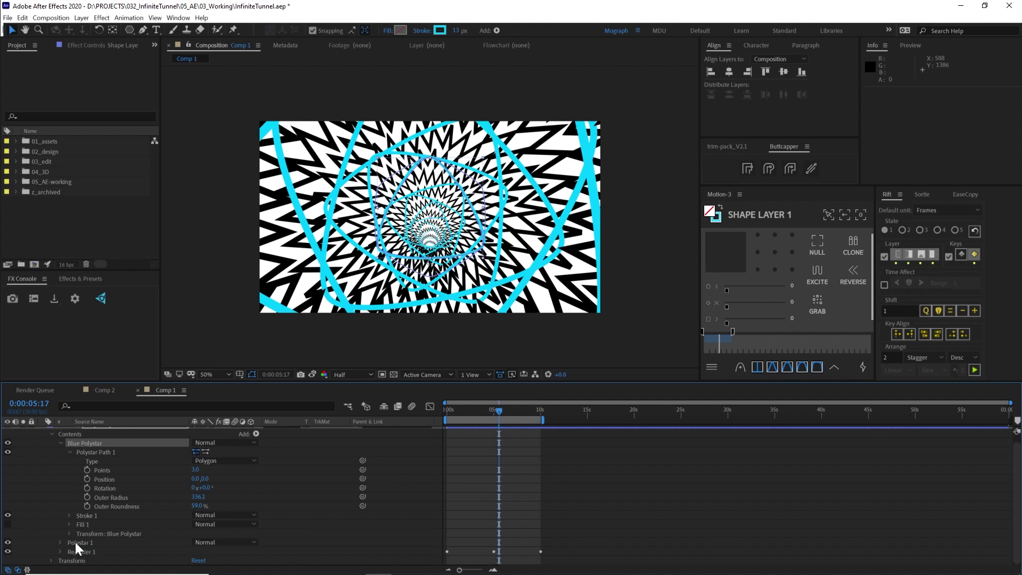
left_click(76, 541)
left_click(84, 442)
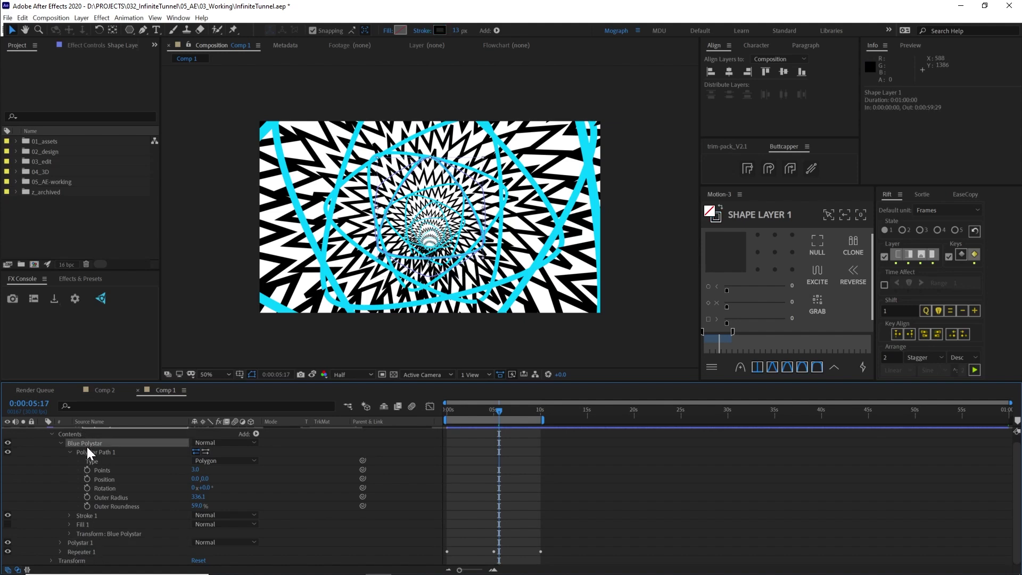
left_click(199, 506)
left_click_drag(199, 507, 247, 502)
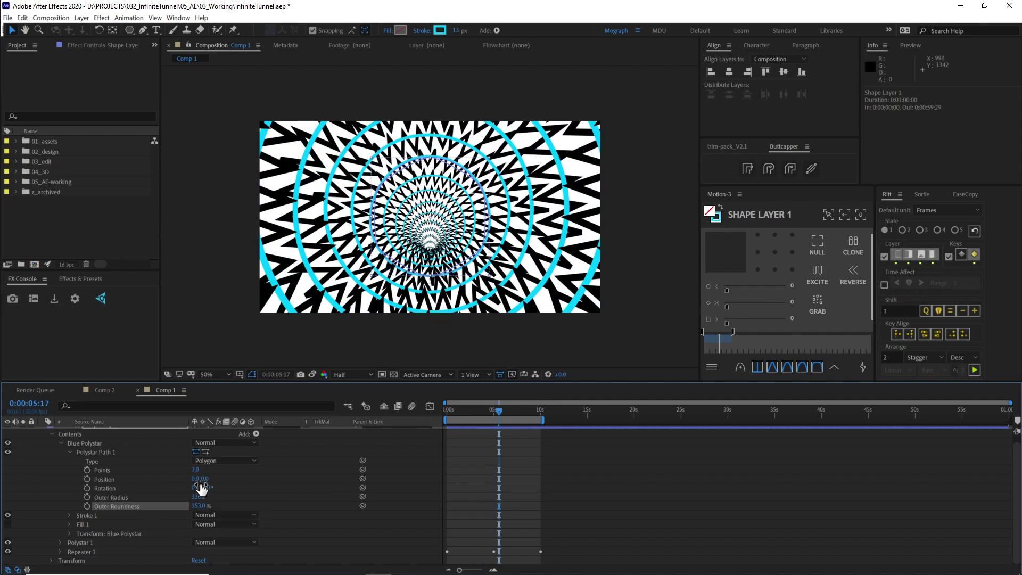
left_click_drag(194, 469, 205, 469)
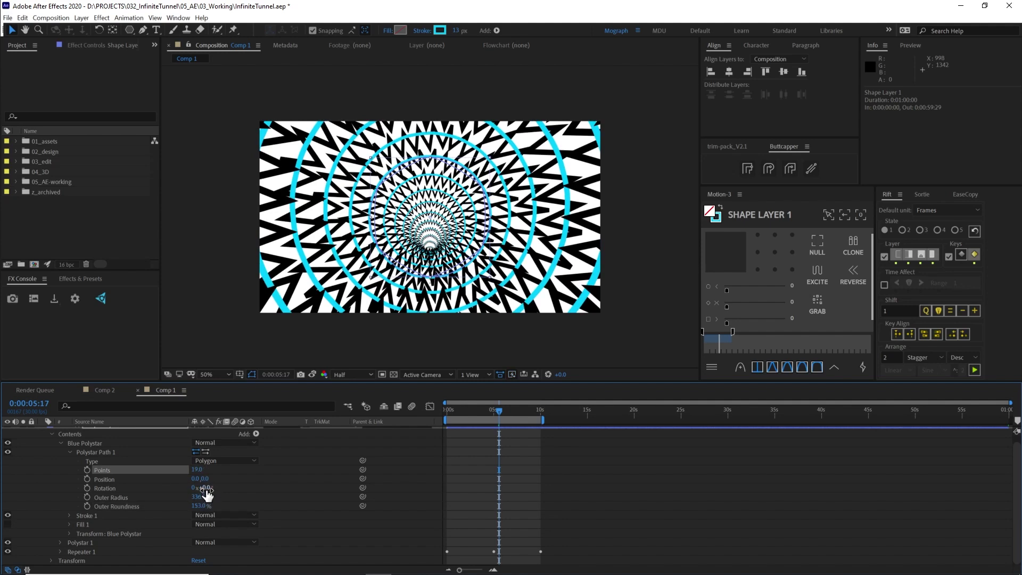
left_click(207, 488)
type("12")
key("Return")
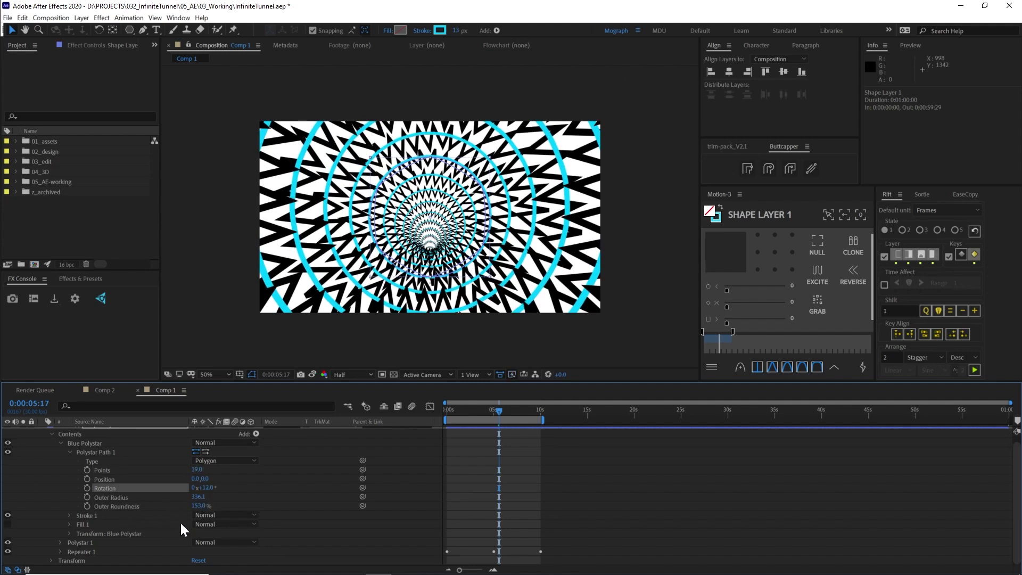
Scale the Blue Polystar to 91% in its transform settings.
left_click(70, 533)
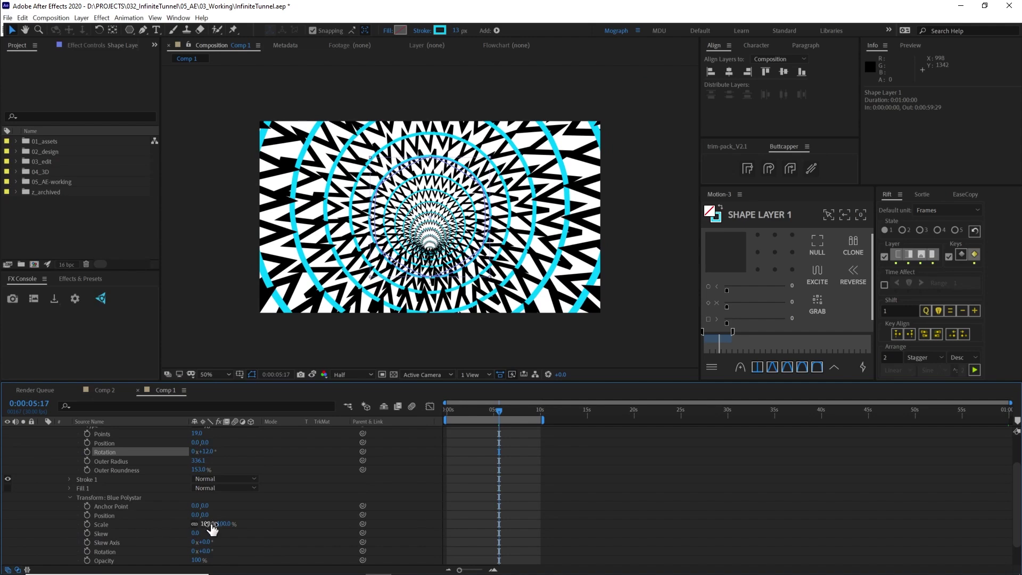
left_click_drag(204, 523, 220, 485)
scroll(207, 532, "down", 1)
Add a Repeater to the Blue Polystar group and set its Offset to 5.
scroll(235, 491, "up", 3)
left_click(103, 451)
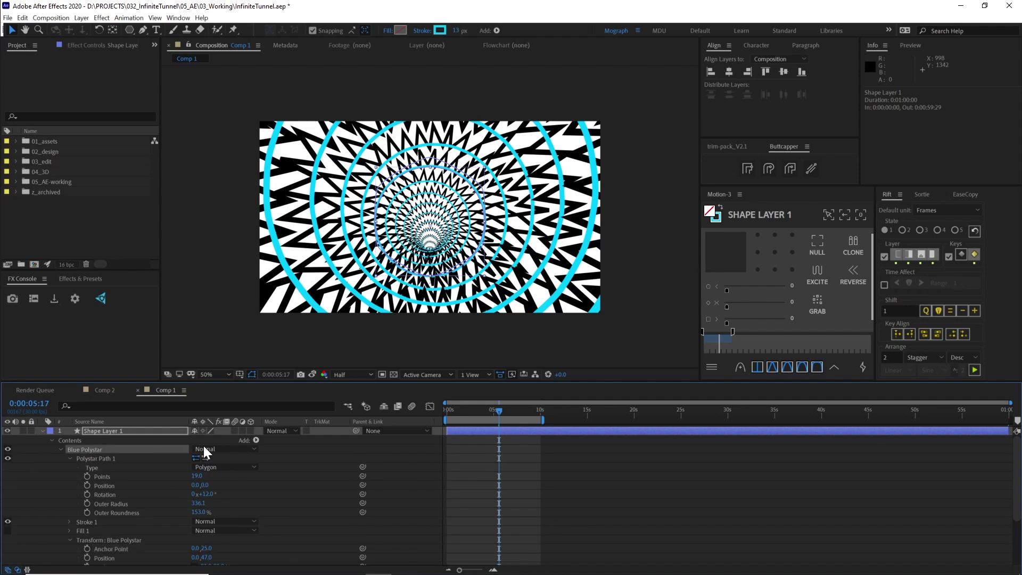
left_click(256, 440)
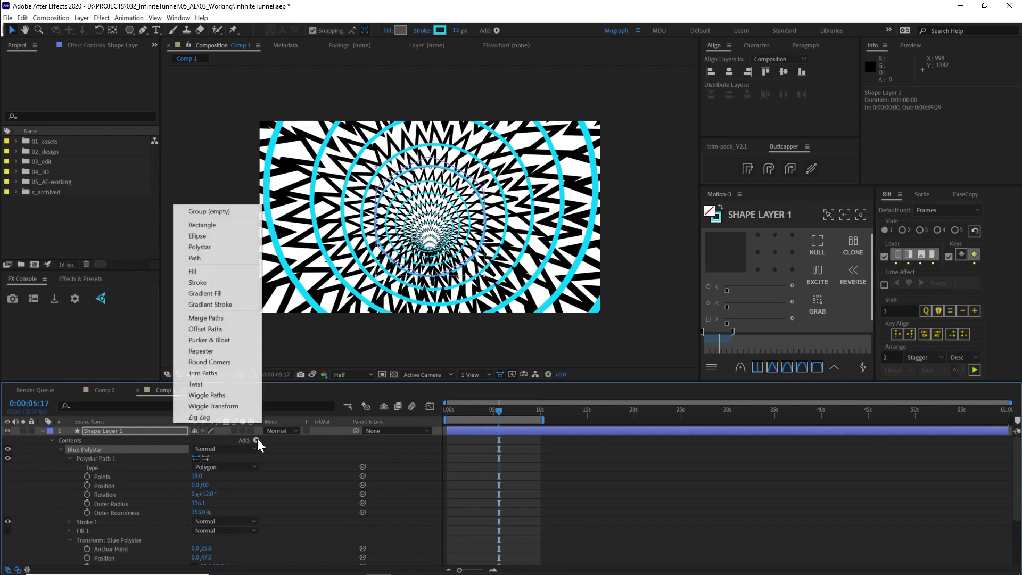
left_click(236, 350)
scroll(171, 480, "down", 3)
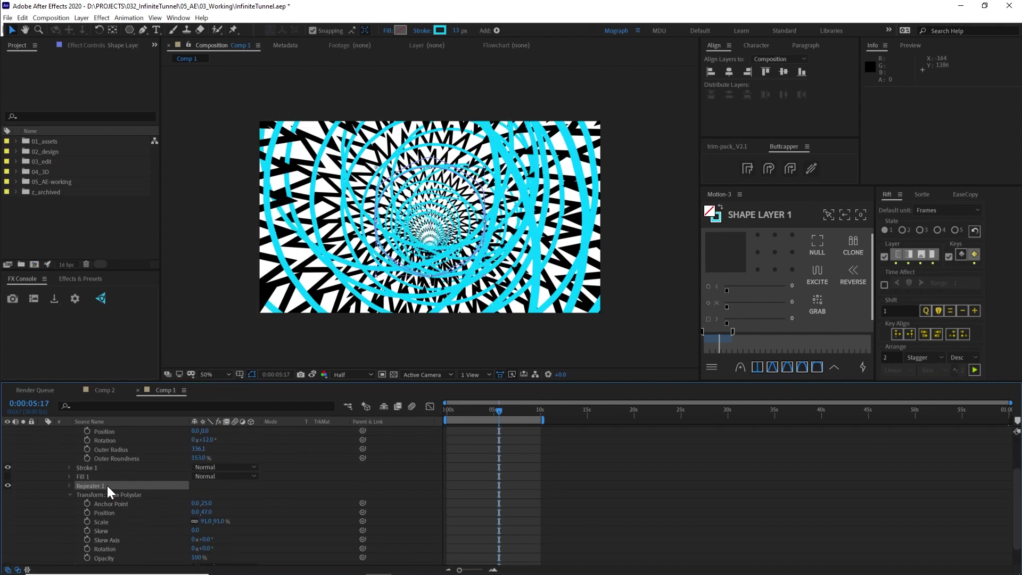
left_click(69, 485)
left_click_drag(195, 503, 198, 501)
Preview the repeated cyan rings from near the start, stopping around three seconds, then collapse Blue Polystar.
scroll(107, 473, "up", 3)
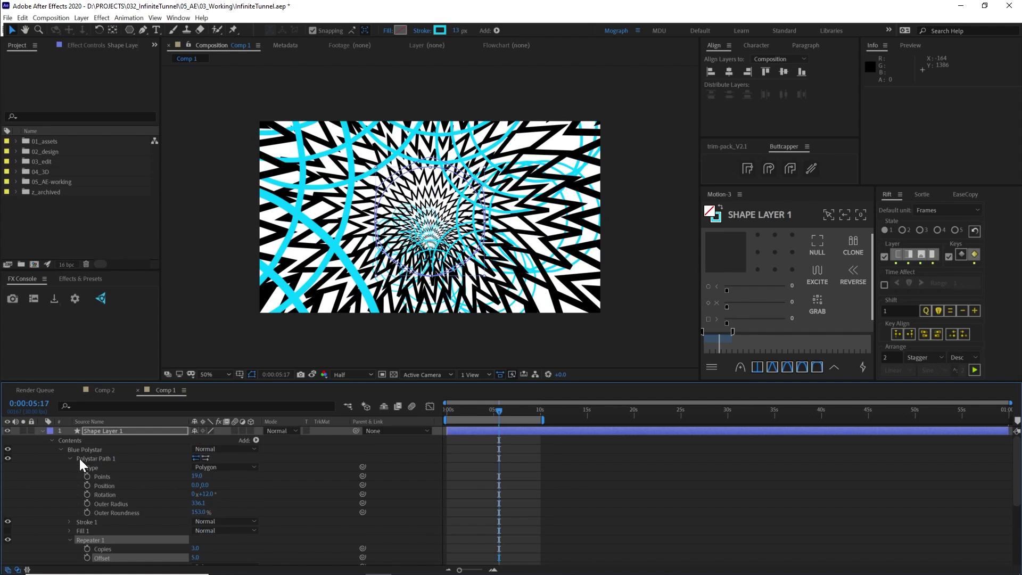
left_click_drag(453, 413, 471, 417)
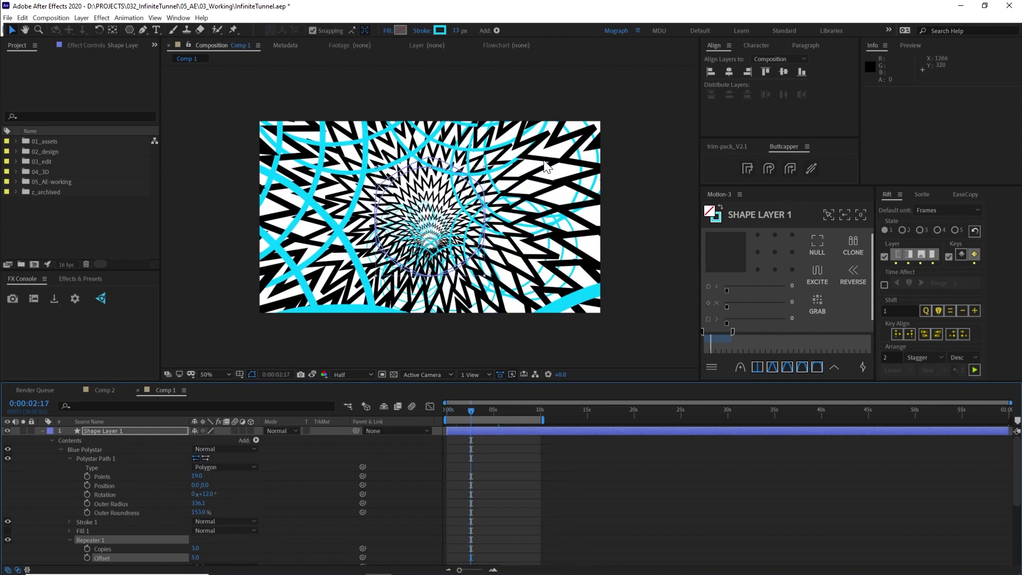
key("space")
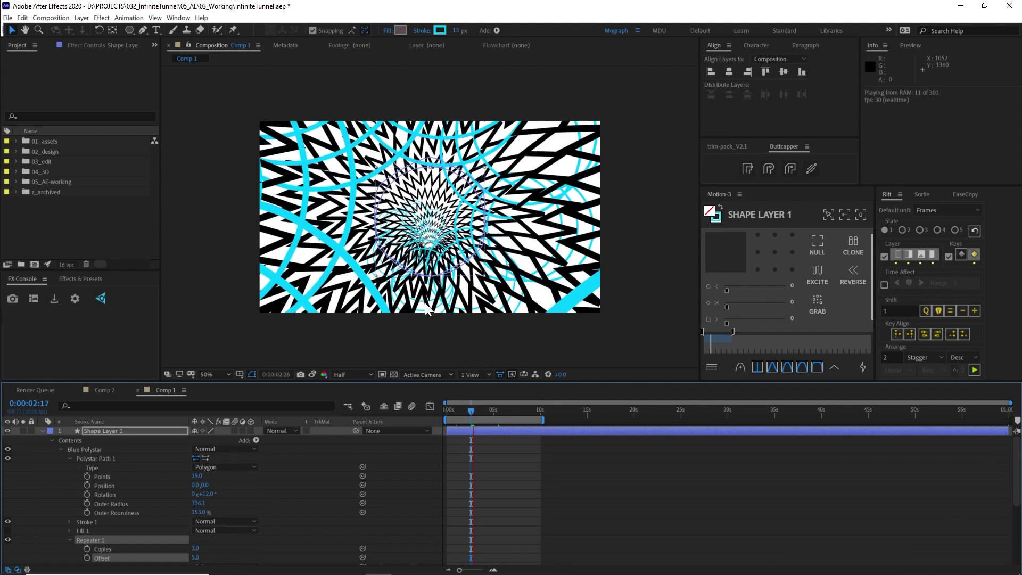
left_click(476, 415)
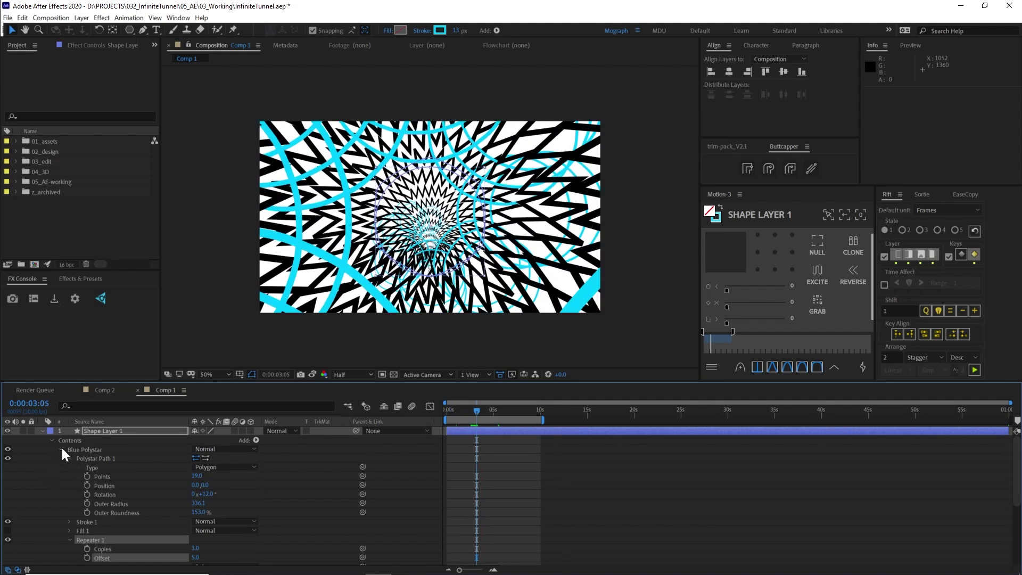
left_click(60, 448)
left_click(87, 449)
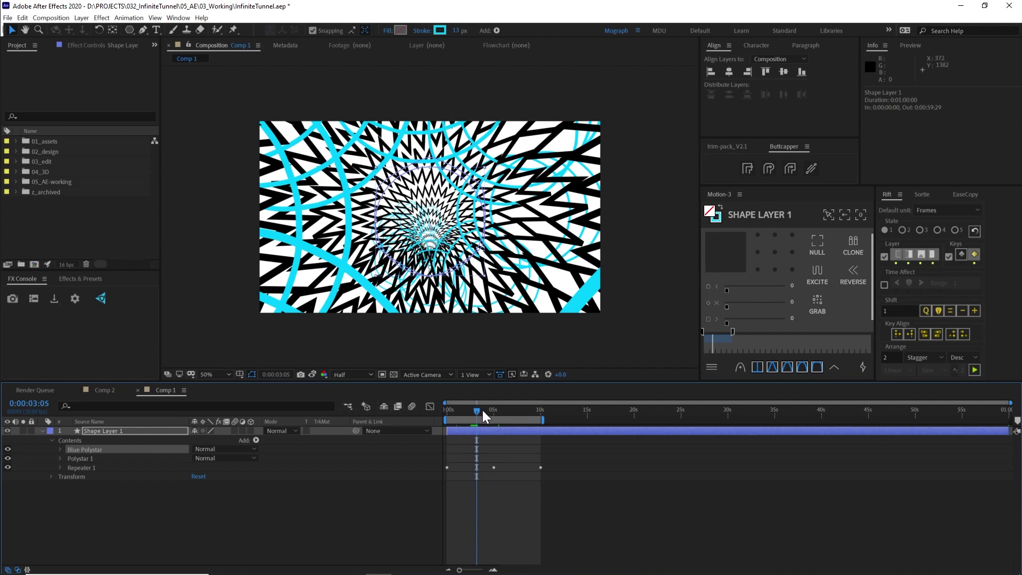
After previewing to four seconds, raise the Blue Polystar's cyan stroke width to 30.2.
key("space")
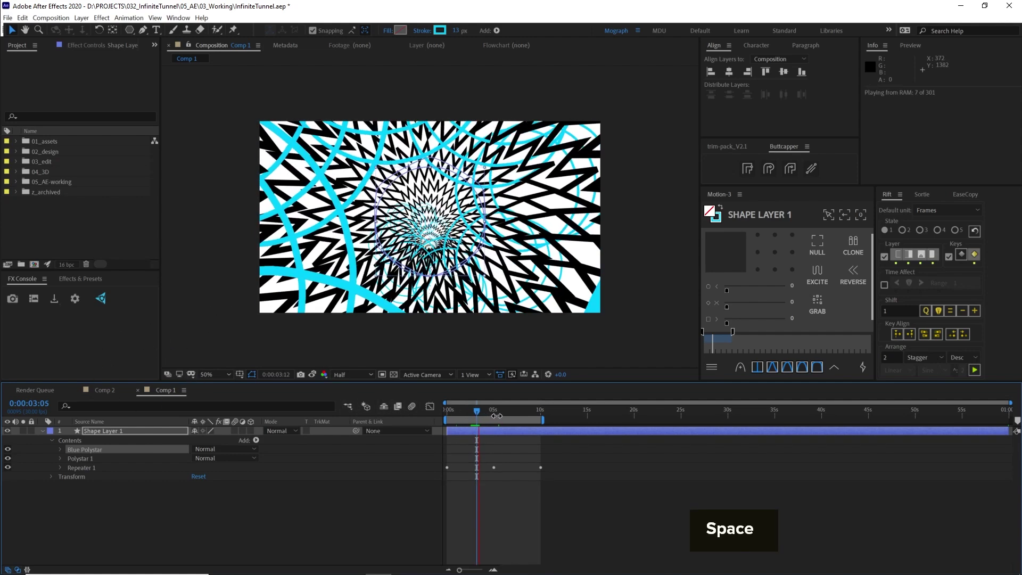
key("space")
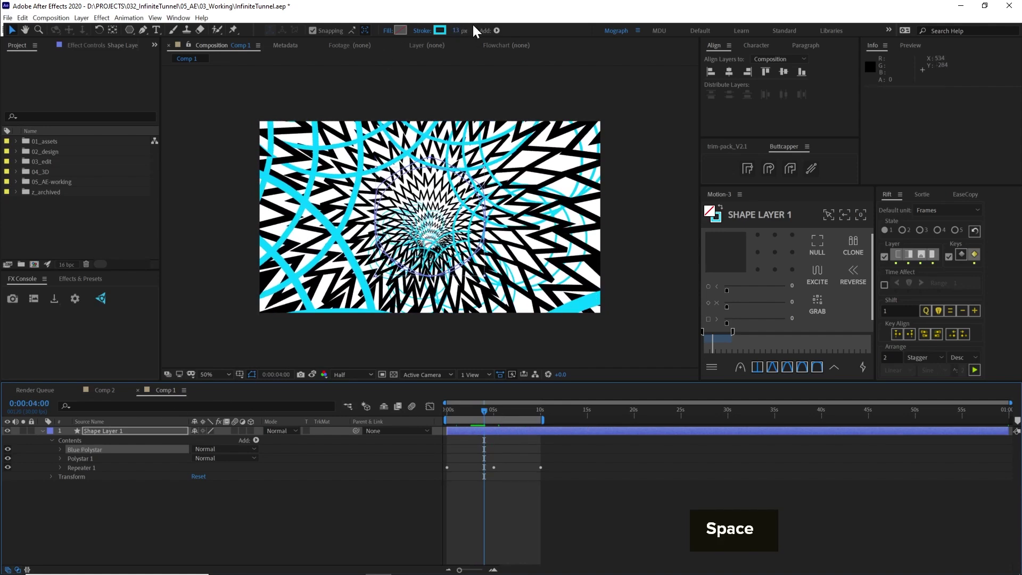
left_click_drag(463, 31, 477, 47)
key("ctrl+z")
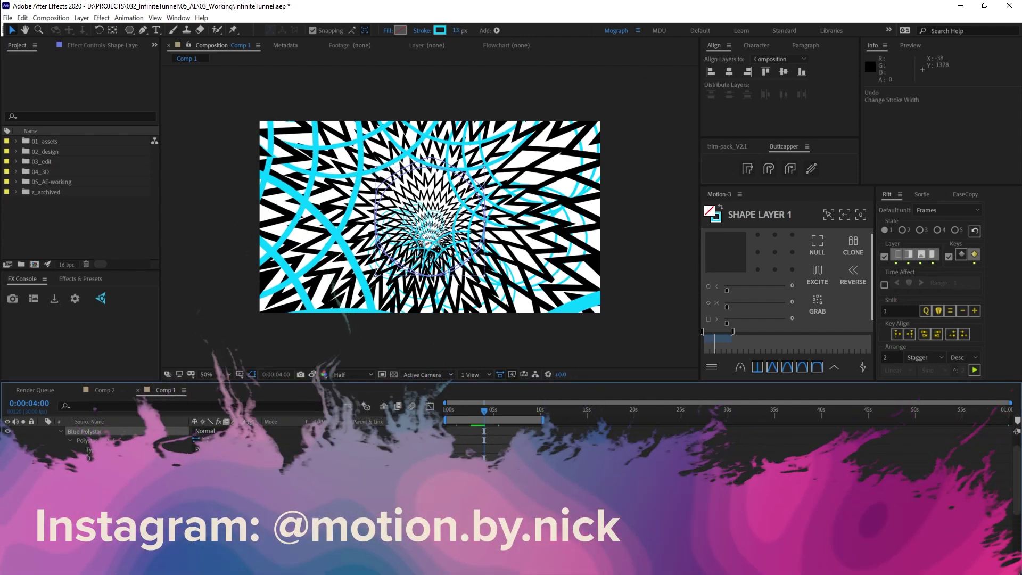
scroll(69, 505, "down", 3)
left_click_drag(200, 505, 300, 503)
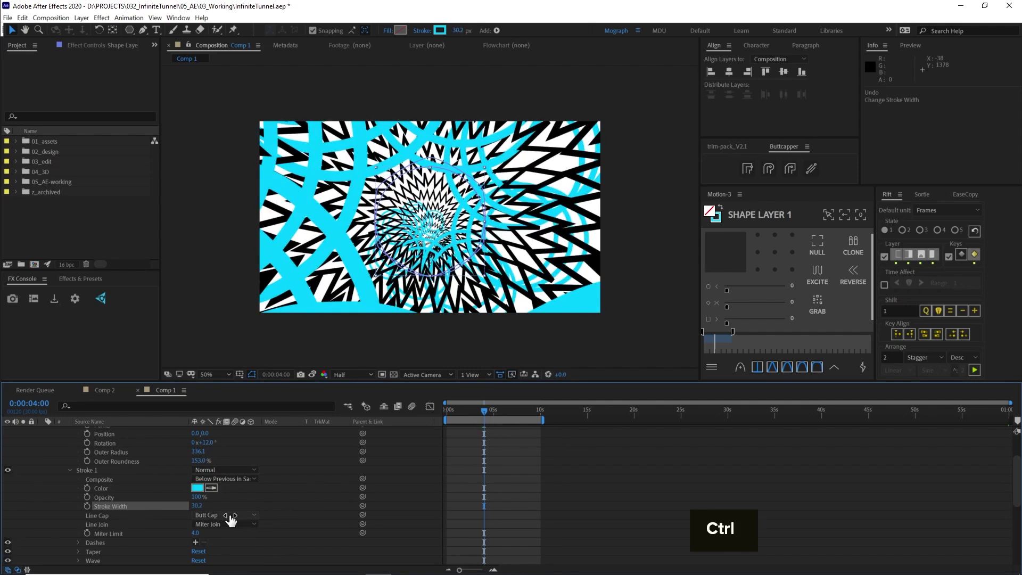